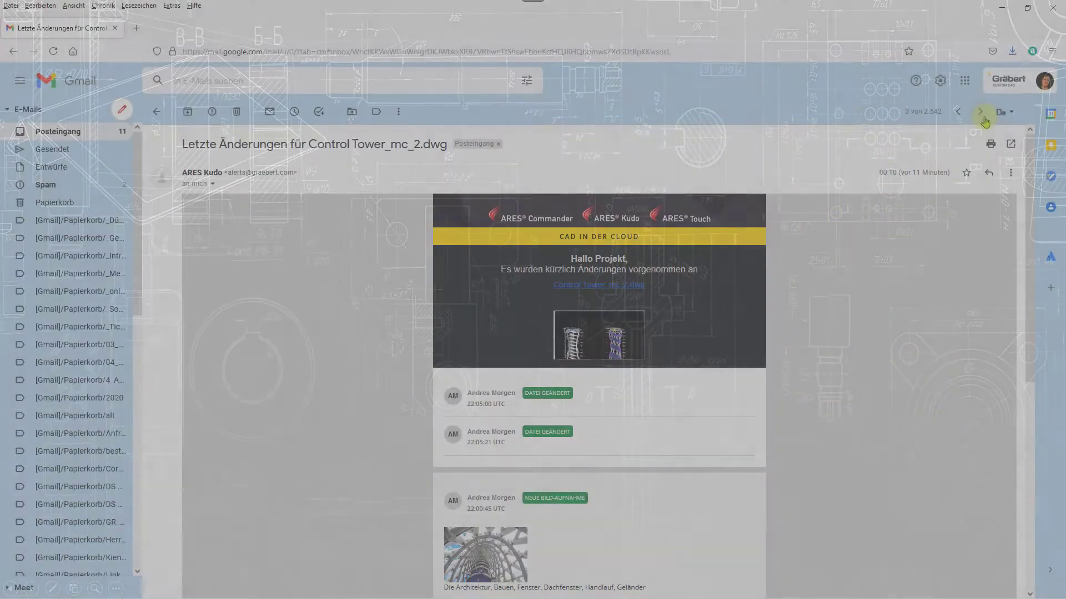
Follow the desk-orientation comment e-mail in Gmail to open Control Tower_mc_2.dwg in ARES Commander.
scroll(919, 272, "down", 3)
scroll(921, 272, "down", 2)
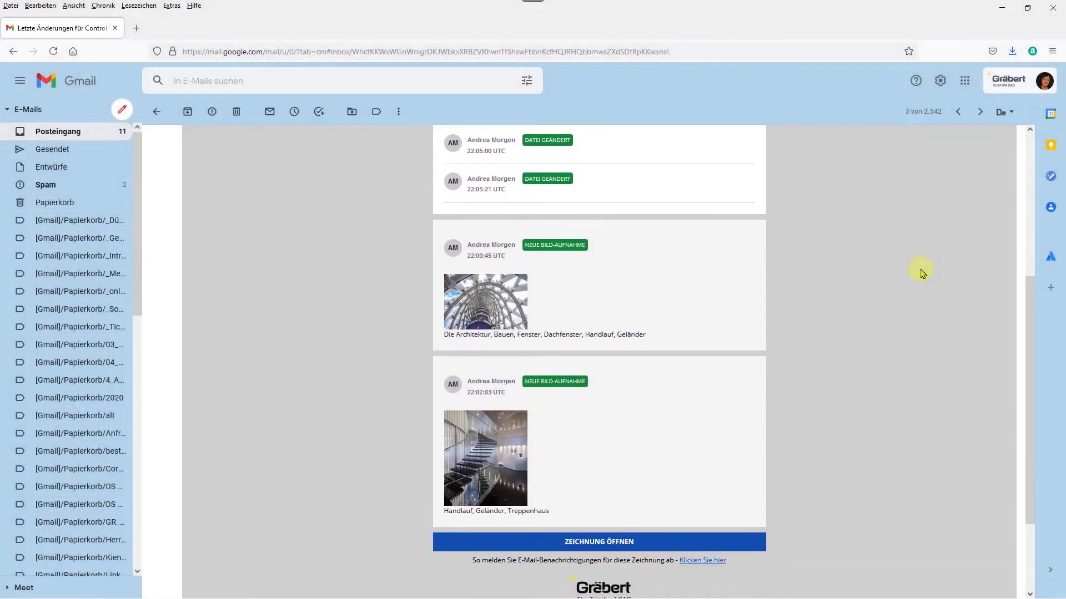
left_click(980, 115)
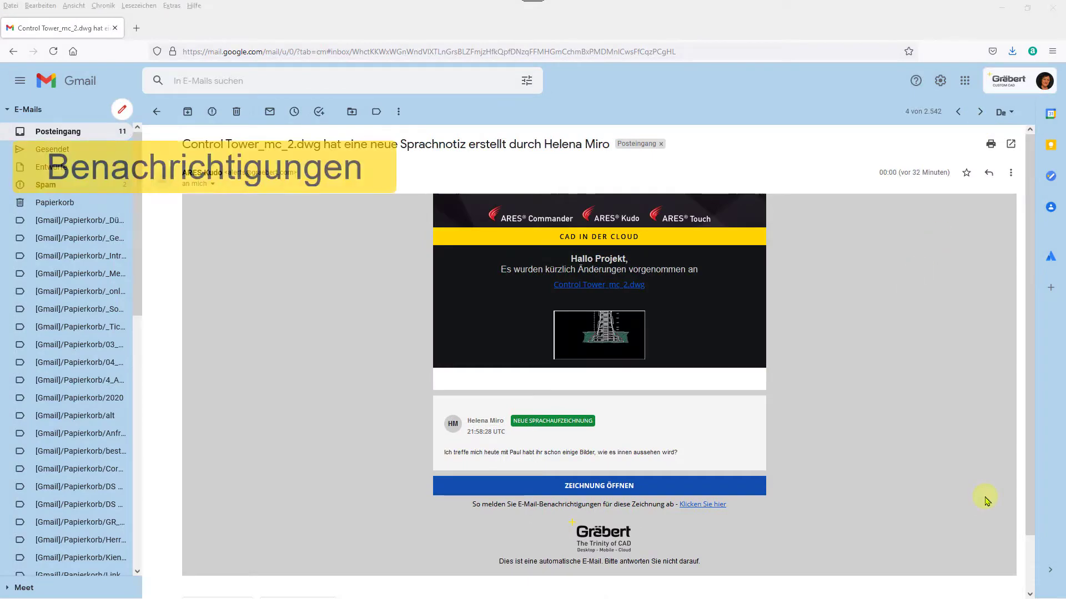
left_click(981, 115)
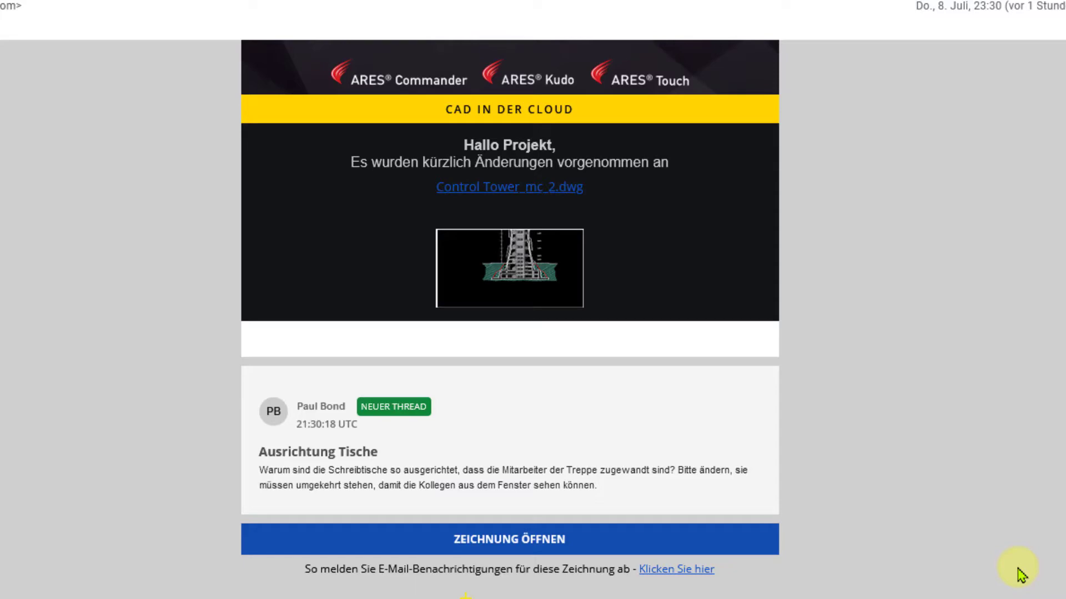
left_click(552, 538)
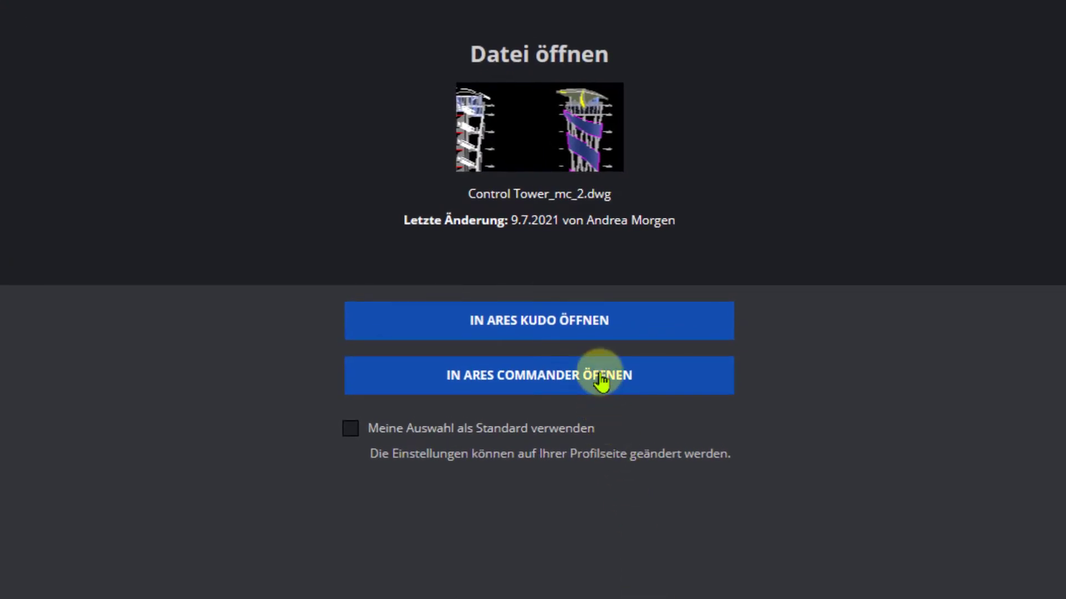
left_click(601, 382)
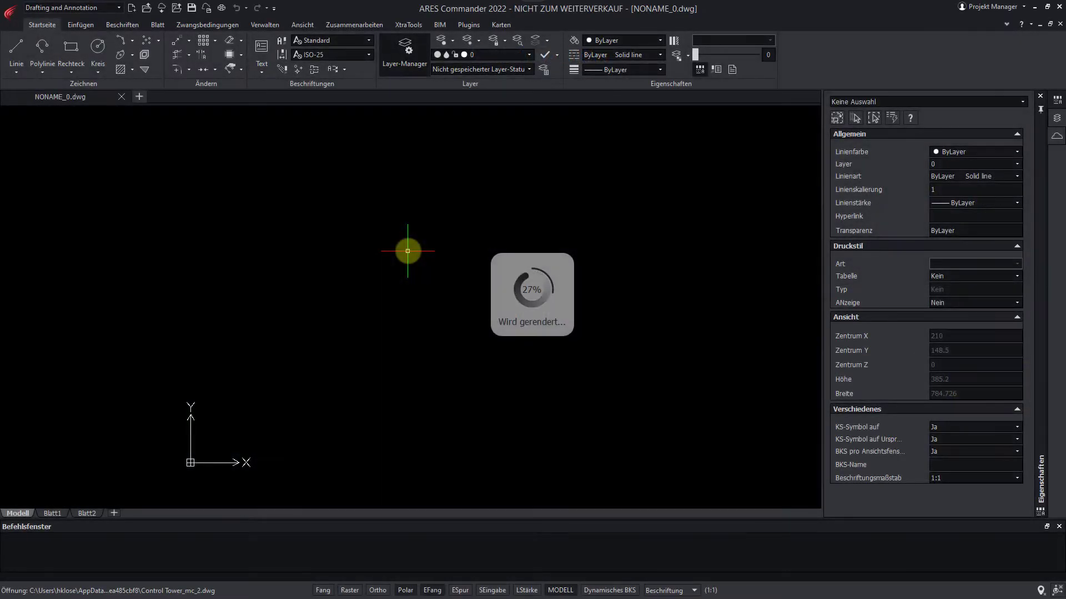
Open the Kommentare palette and jump to the Ausrichtung Tische comment's saved floor plan view.
right_click(858, 62)
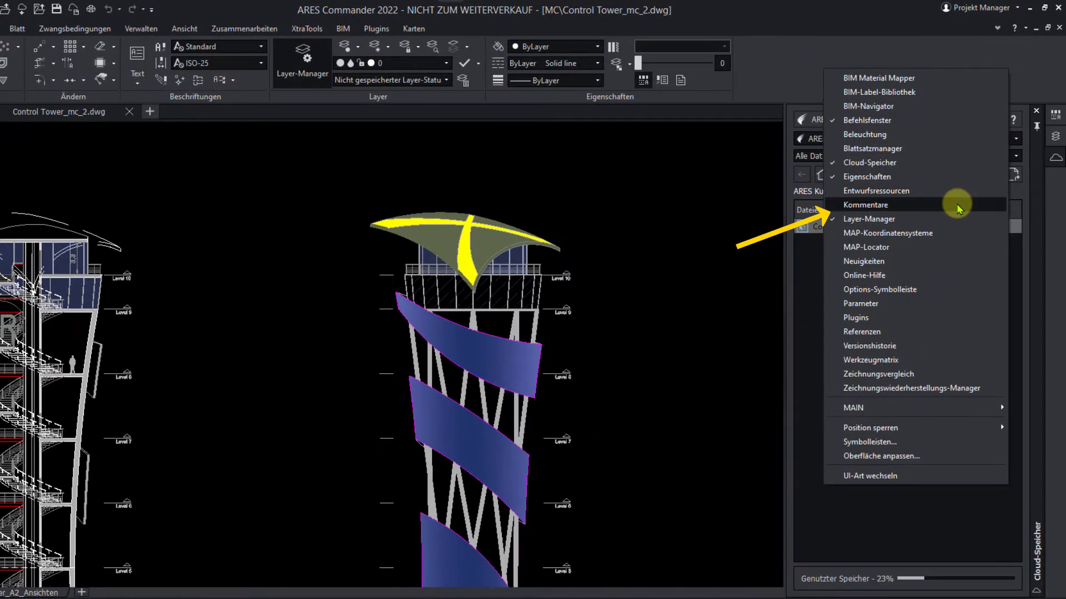
left_click(956, 208)
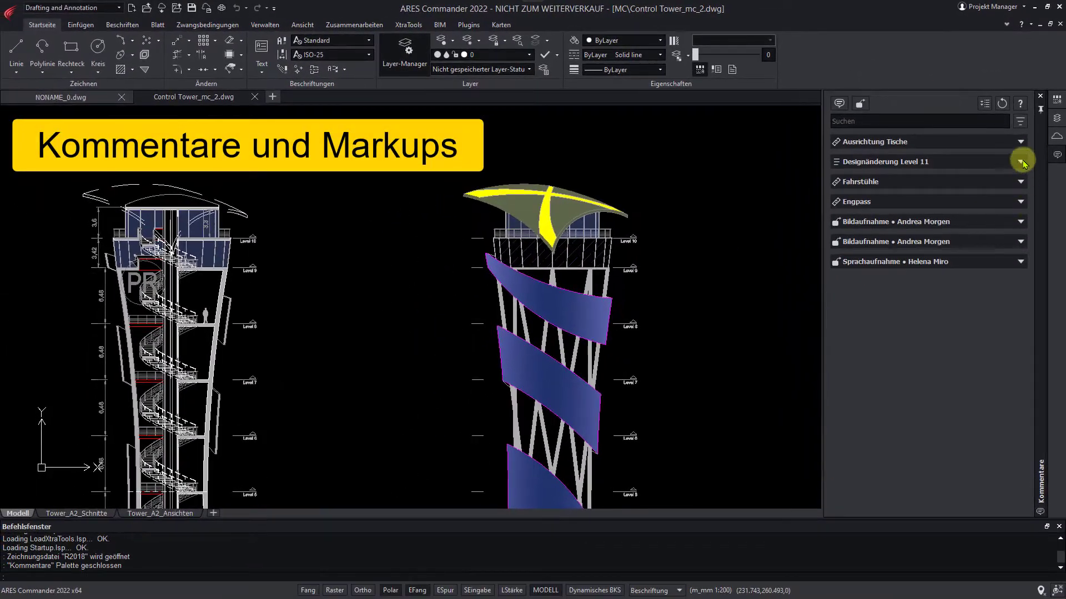
left_click(1022, 143)
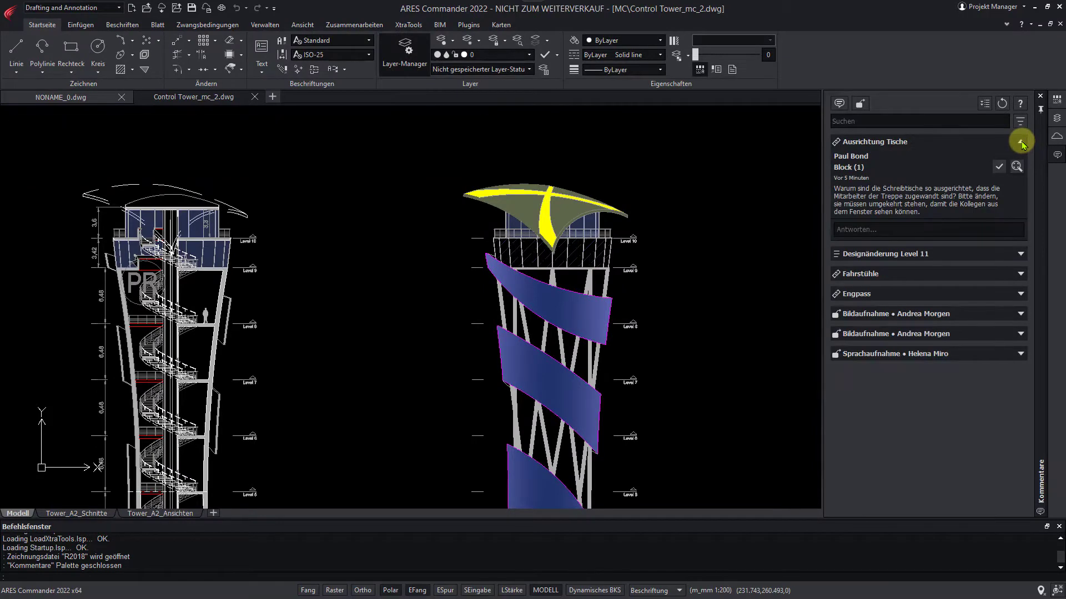
left_click(1016, 166)
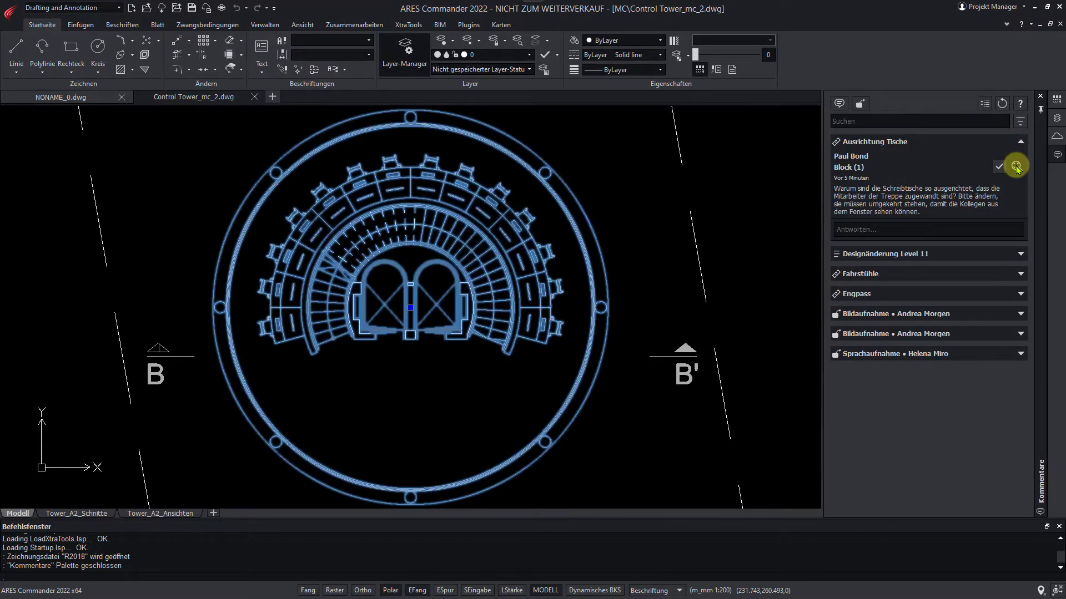
Expand all comment threads, scroll through them, then collapse them all.
left_click(986, 105)
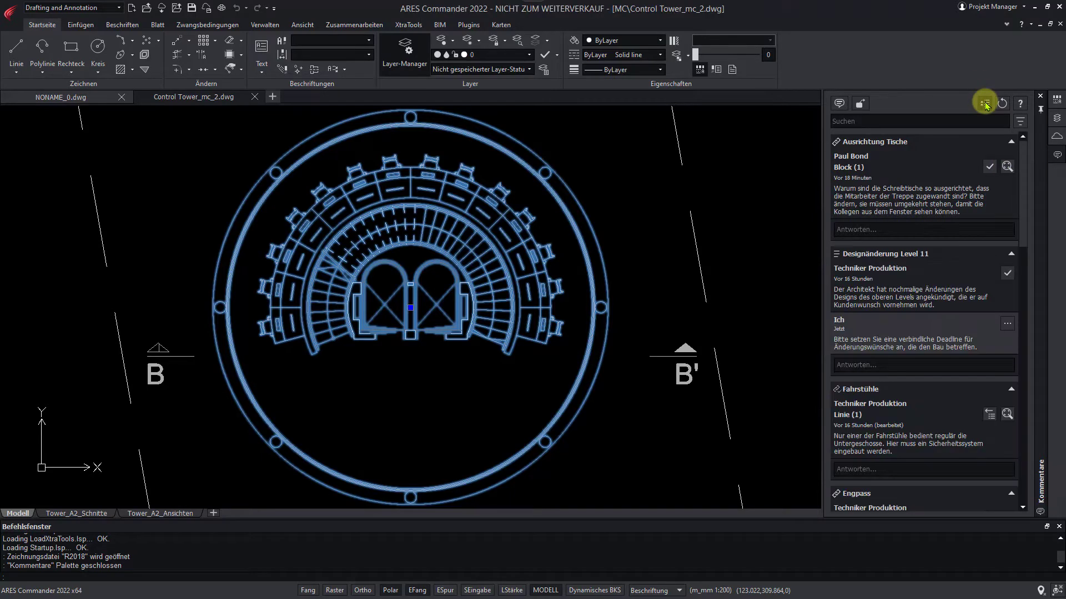
mouse_move(1025, 158)
left_mouse_down()
mouse_move(1040, 350)
mouse_move(1042, 165)
mouse_move(1012, 131)
left_mouse_up()
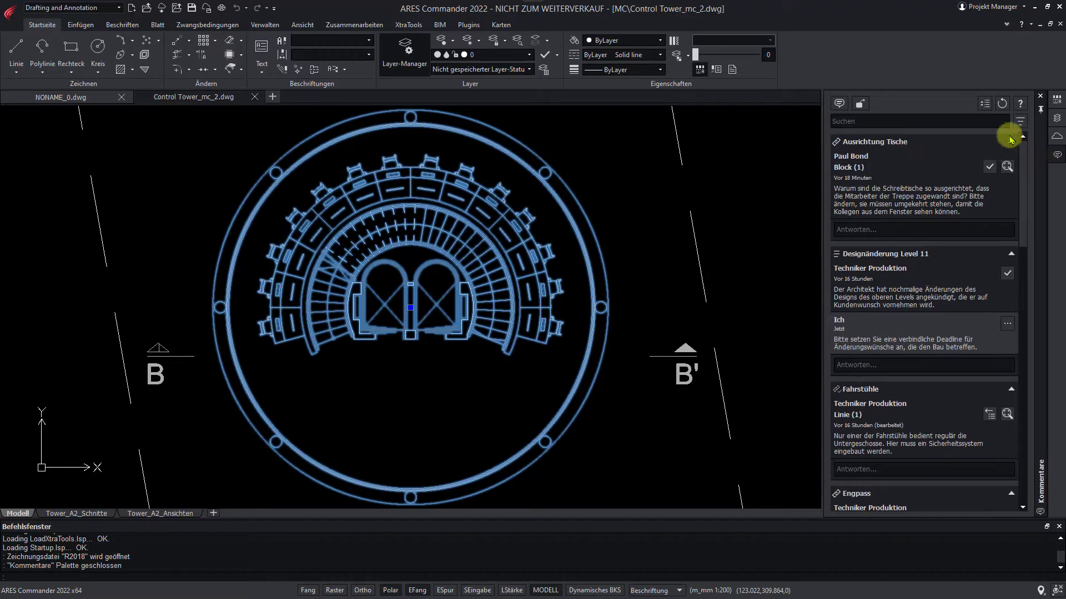
left_click(984, 103)
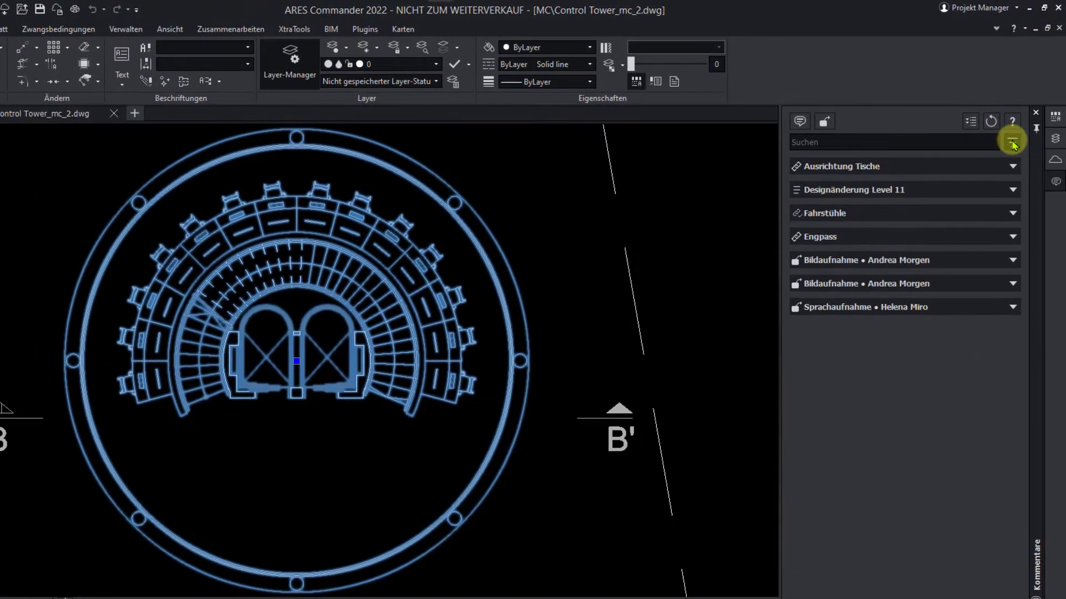
Mark the Engpass comment as resolved, with closed comments shown in the list again afterwards.
left_click(1013, 141)
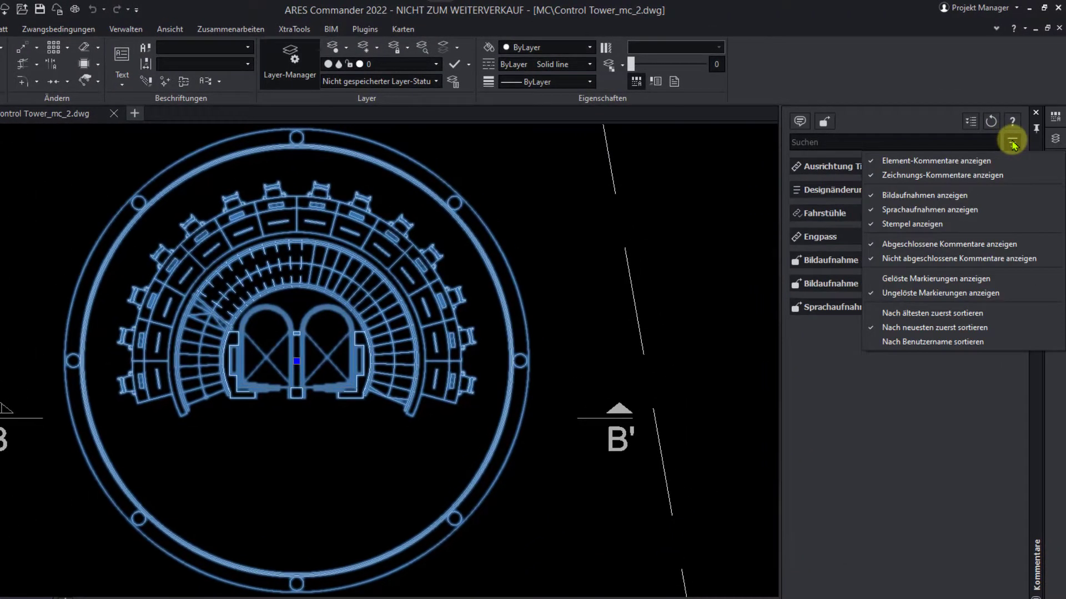
left_click(966, 248)
left_click(1012, 214)
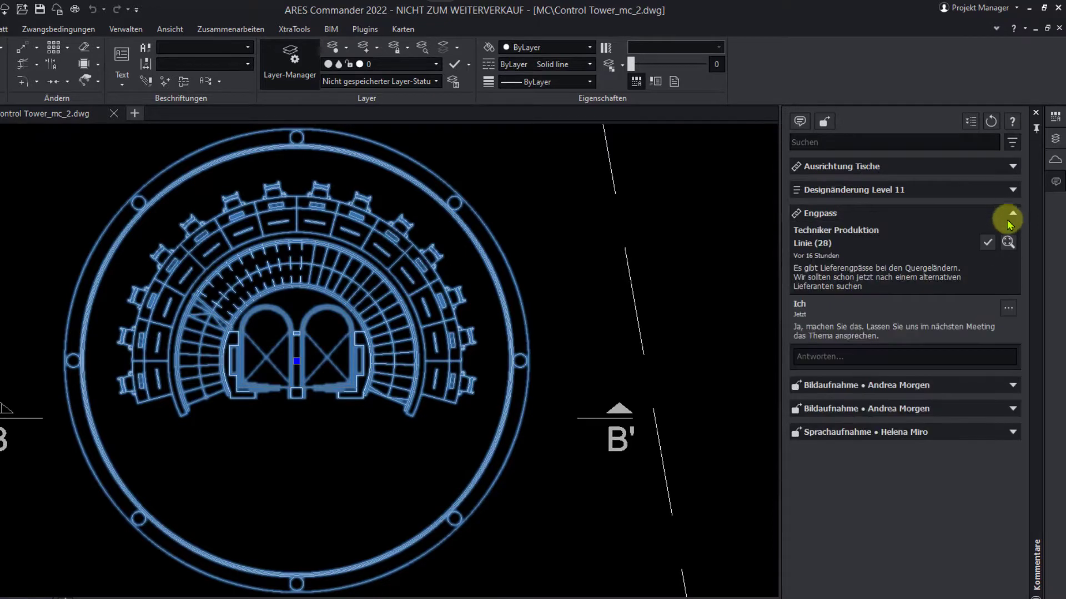
left_click(987, 244)
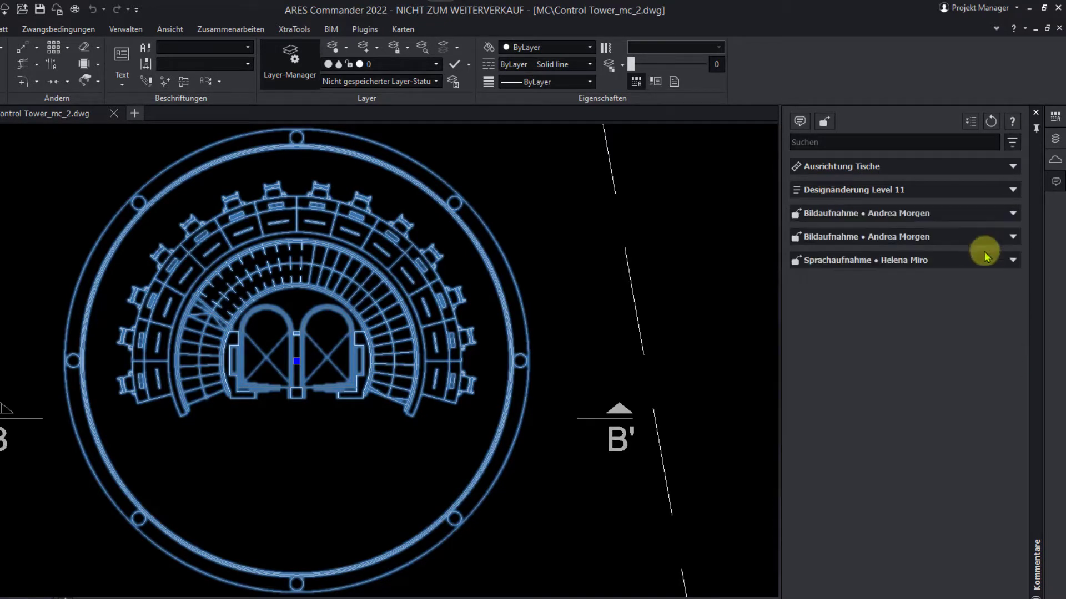
left_click(1013, 142)
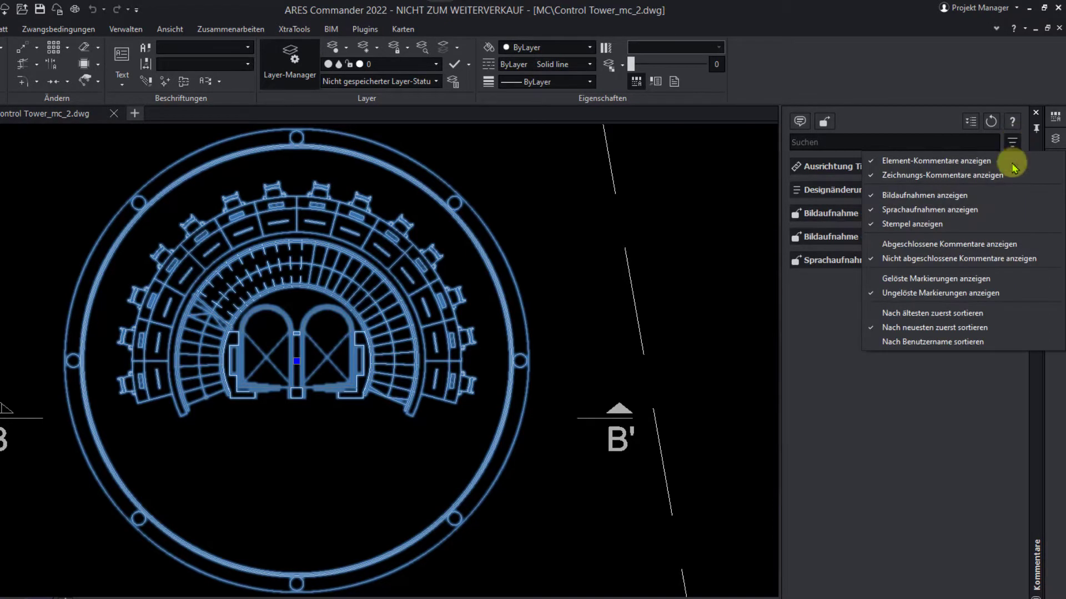
left_click(999, 244)
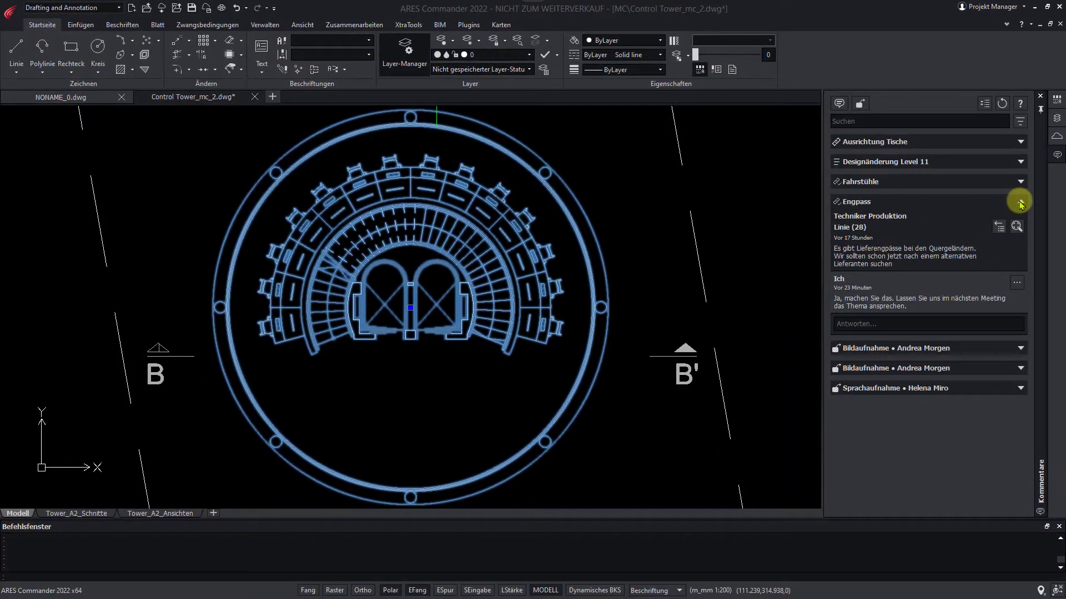
left_click(1020, 202)
Show the image capture's stair section near Levels 8–10 and hide image captures from the list.
left_click(1021, 222)
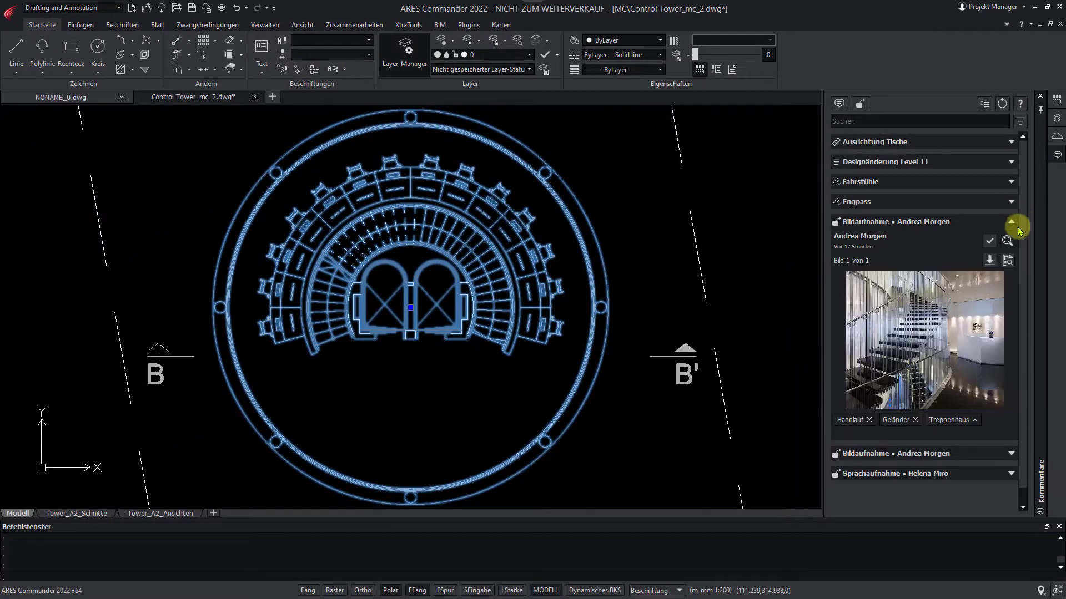
left_click(1006, 240)
scroll(768, 361, "down", 3)
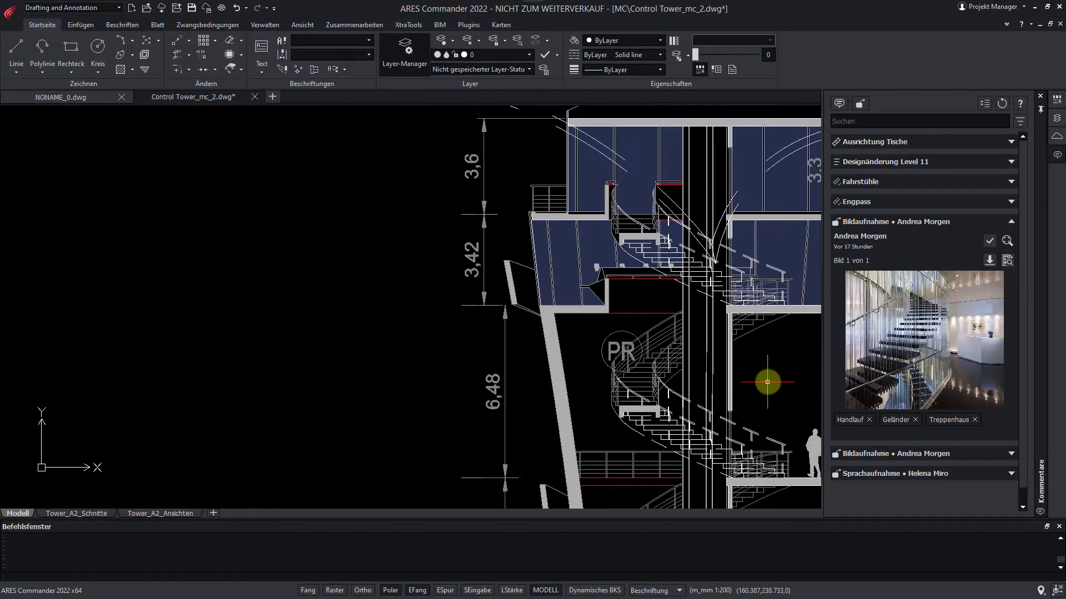
middle_click_drag(709, 383, 511, 385)
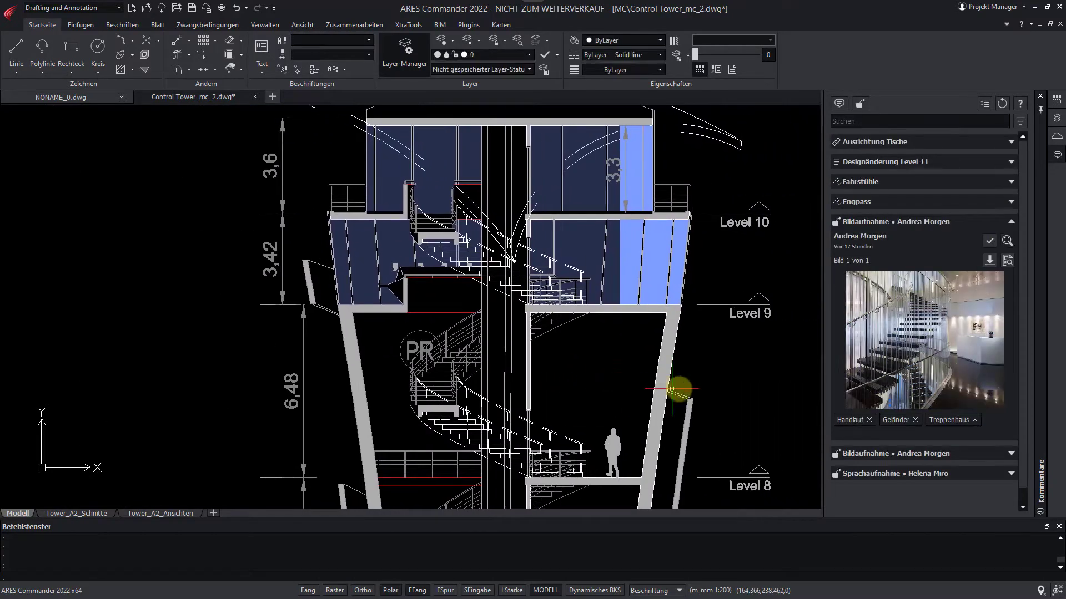
left_click(1020, 121)
left_click(965, 165)
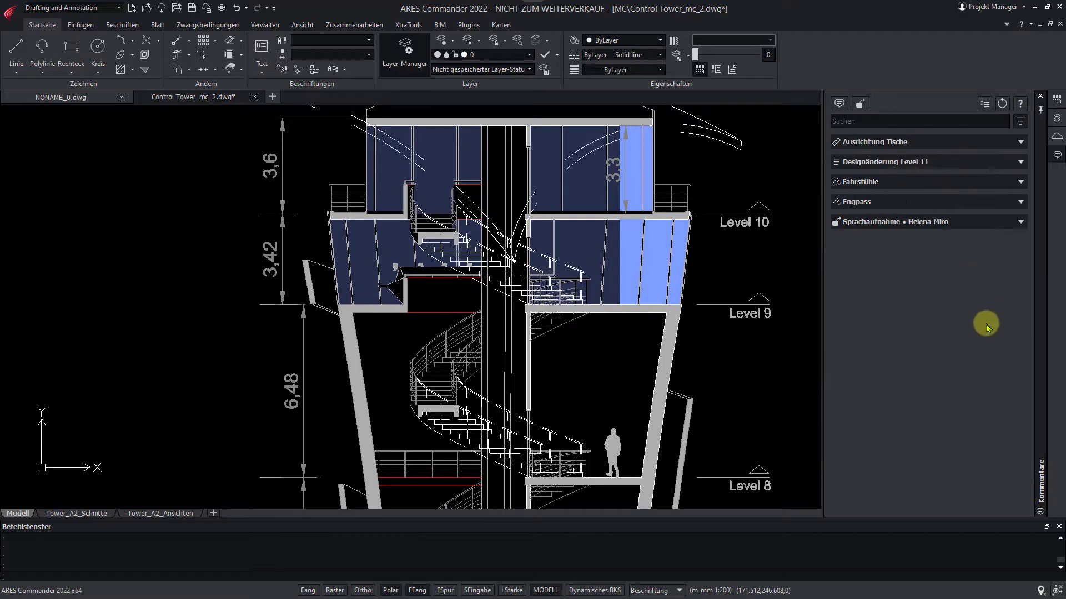
Play the Sprachaufnahme voice comment and show its saved facade view near Levels 1–3.
left_click(1021, 222)
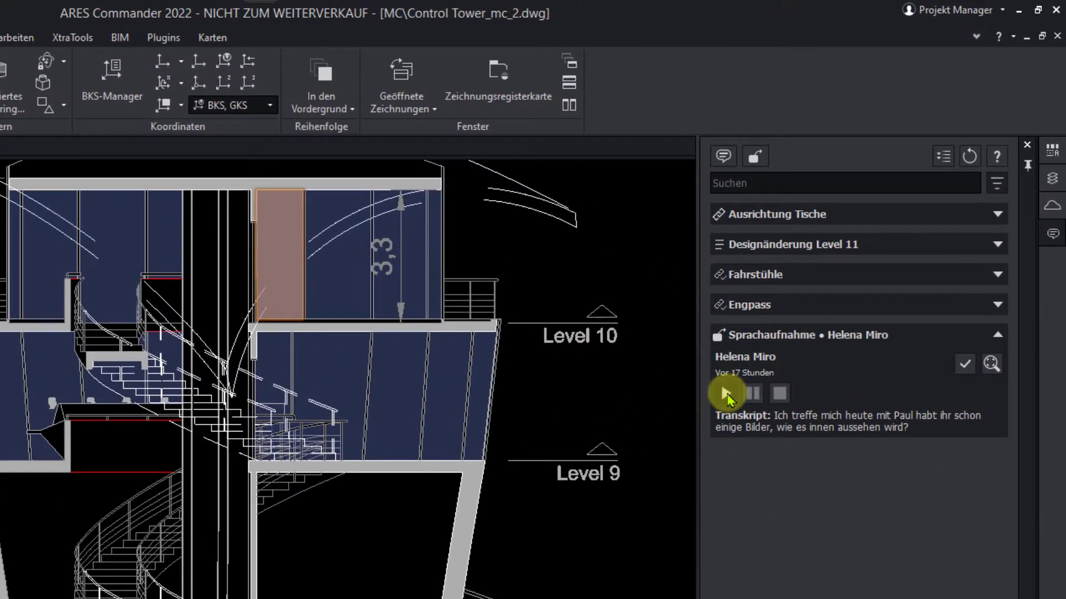
left_click(726, 394)
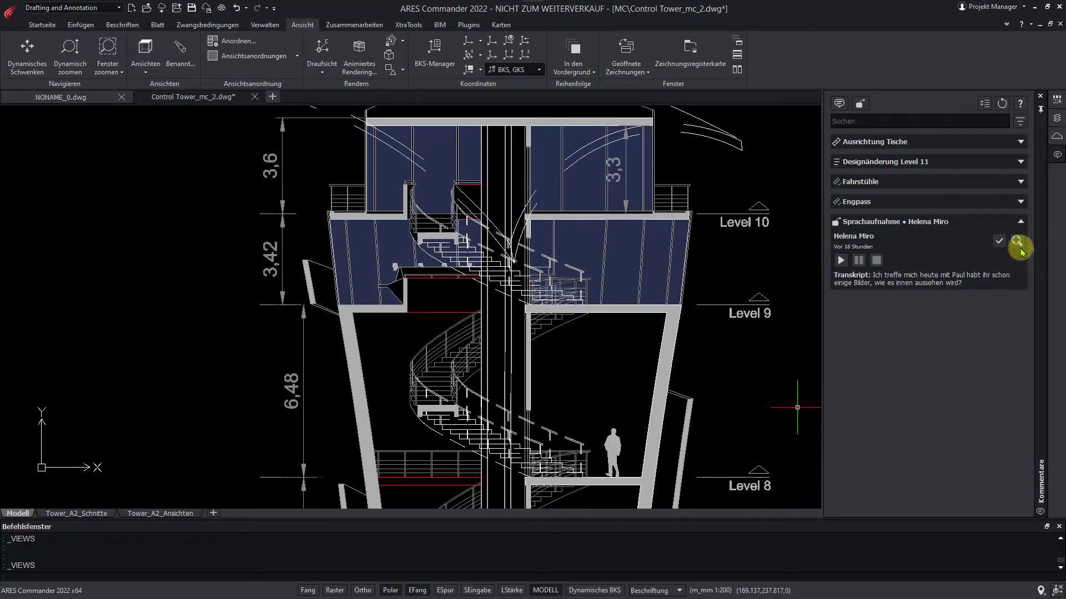
left_click(1020, 249)
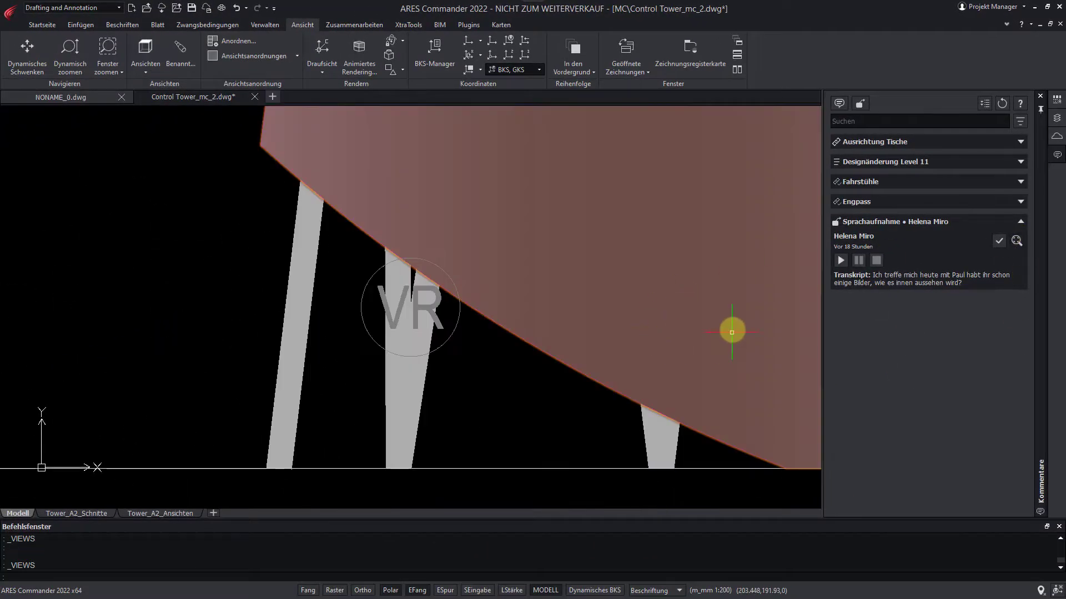
Publish an image capture at Level 1 with Eingang-1.jpg attached.
left_click(1020, 121)
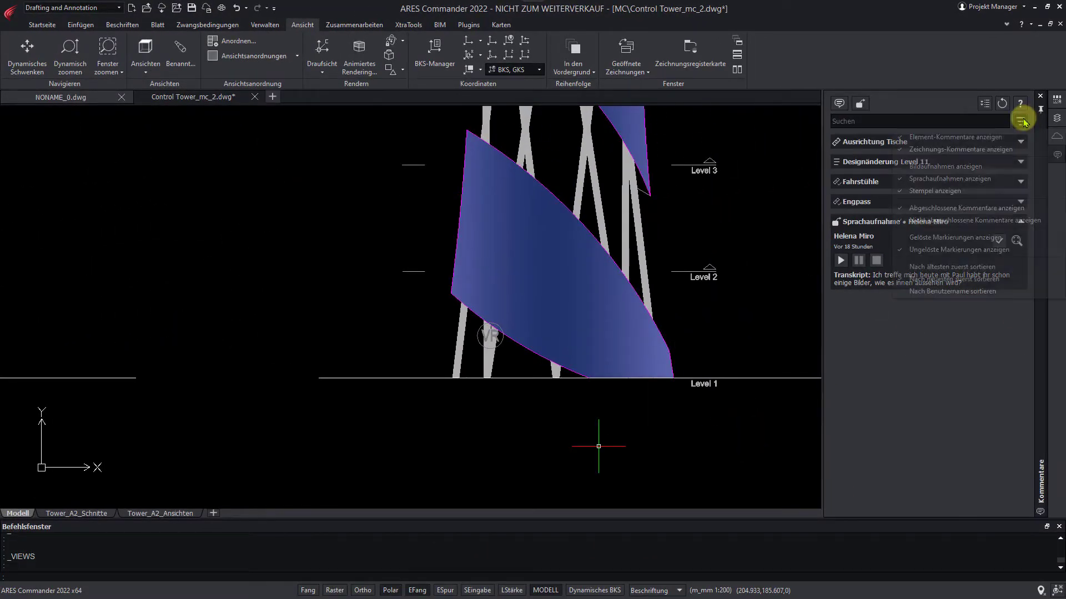
left_click(983, 166)
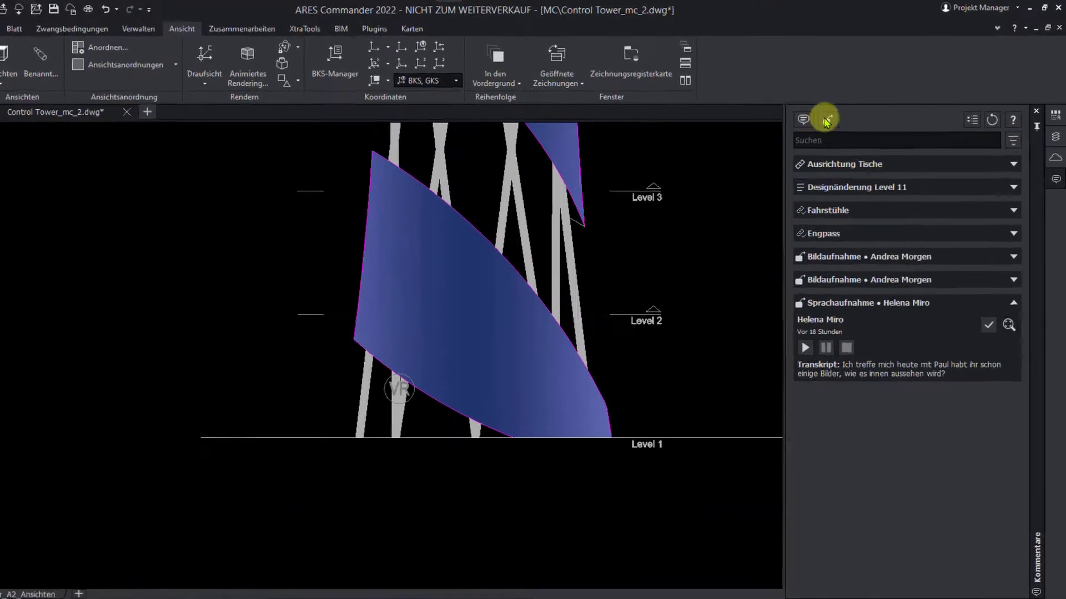
left_click(860, 104)
left_click(771, 197)
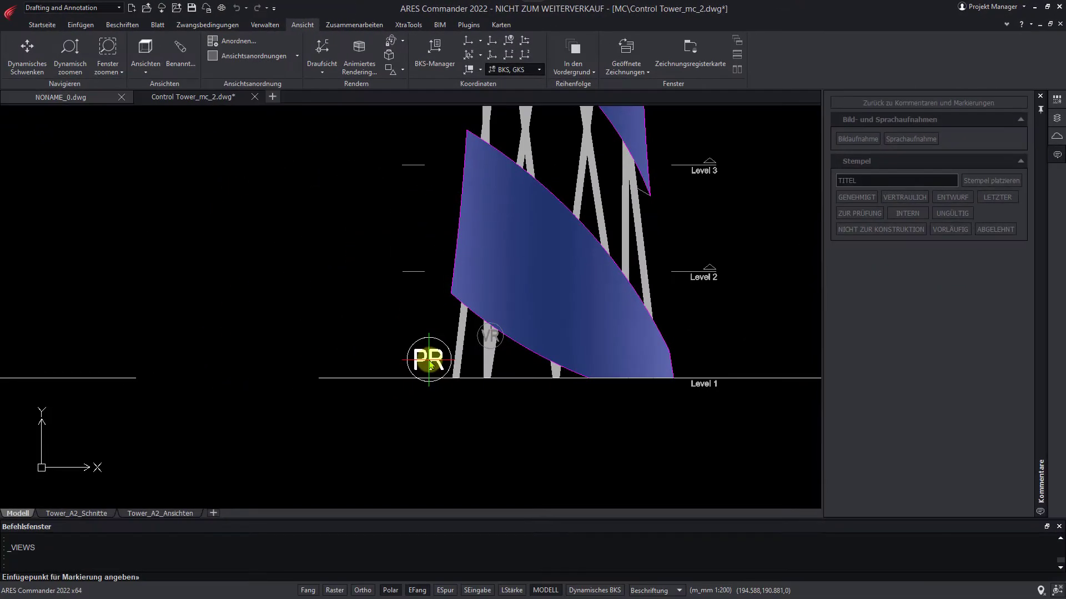
left_click(429, 362)
left_click(466, 354)
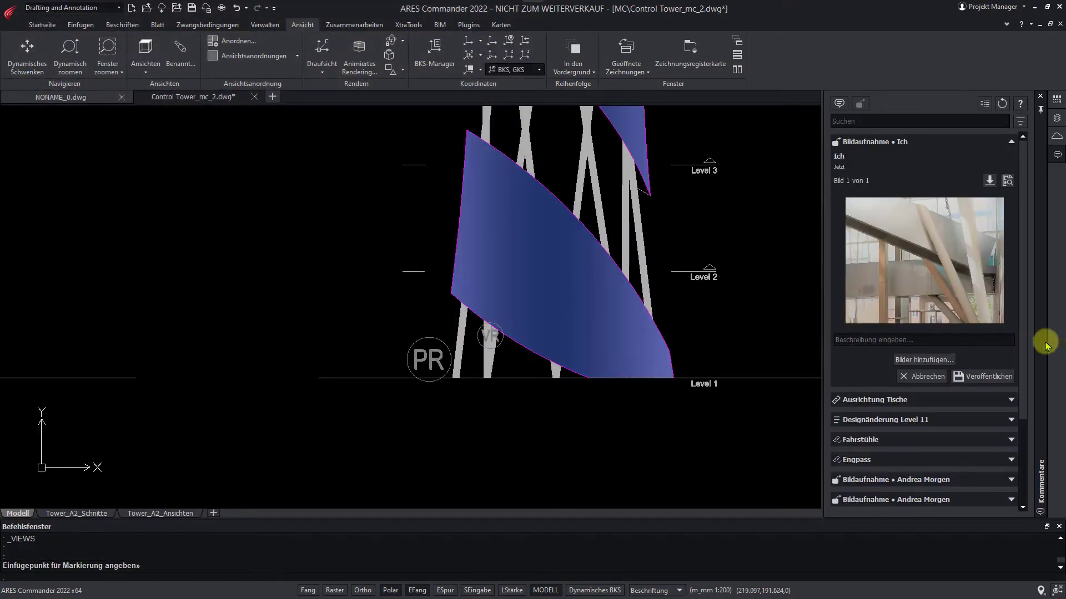
left_click(985, 376)
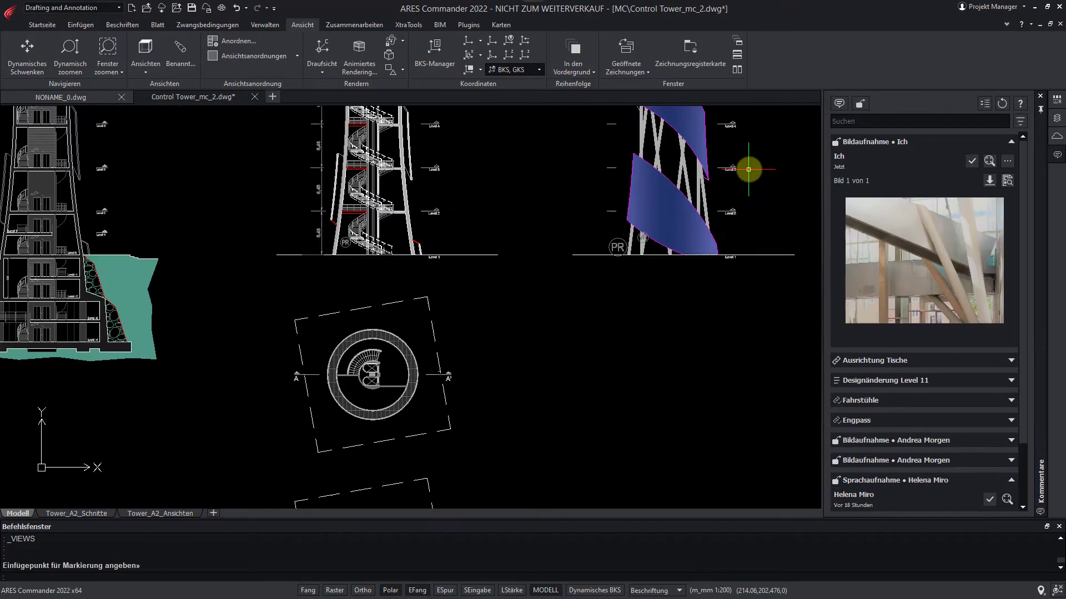
Pan and zoom the view up to the circular floor plan at the tower top.
middle_click_drag(752, 229, 664, 498)
mouse_move(636, 172)
middle_mouse_down()
mouse_move(616, 458)
mouse_move(657, 506)
middle_mouse_up()
middle_click_drag(450, 257, 564, 398)
scroll(565, 397, "up", 2)
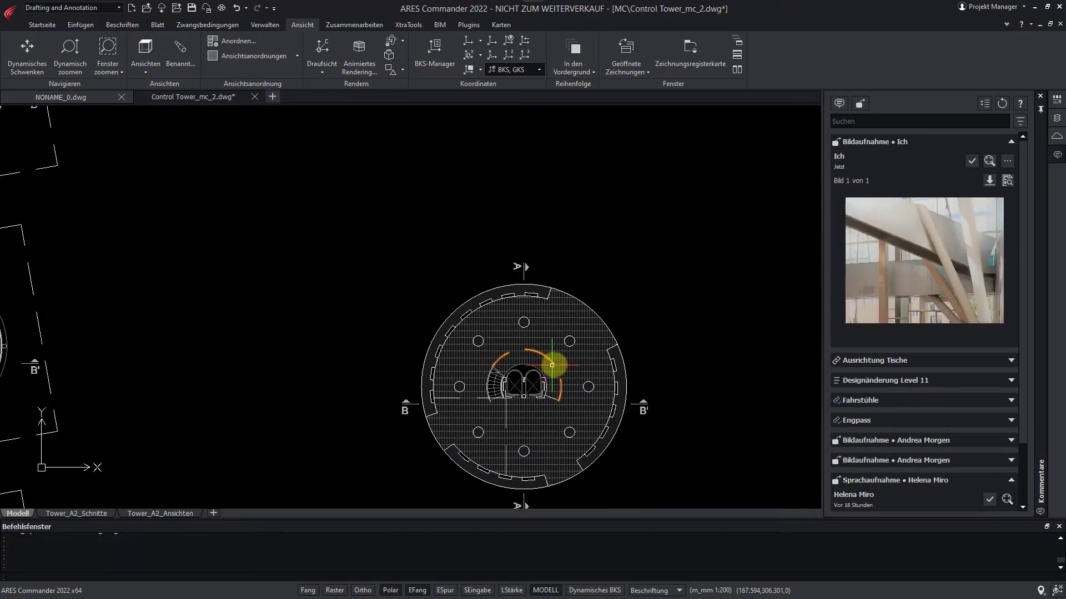
scroll(553, 365, "down", 2)
Publish a photo capture with im-bau-3.jpg and raum-3.jpg, captioned 'im Bau, vor 3 Wochen' and 'aktueller Stand'.
left_click(859, 103)
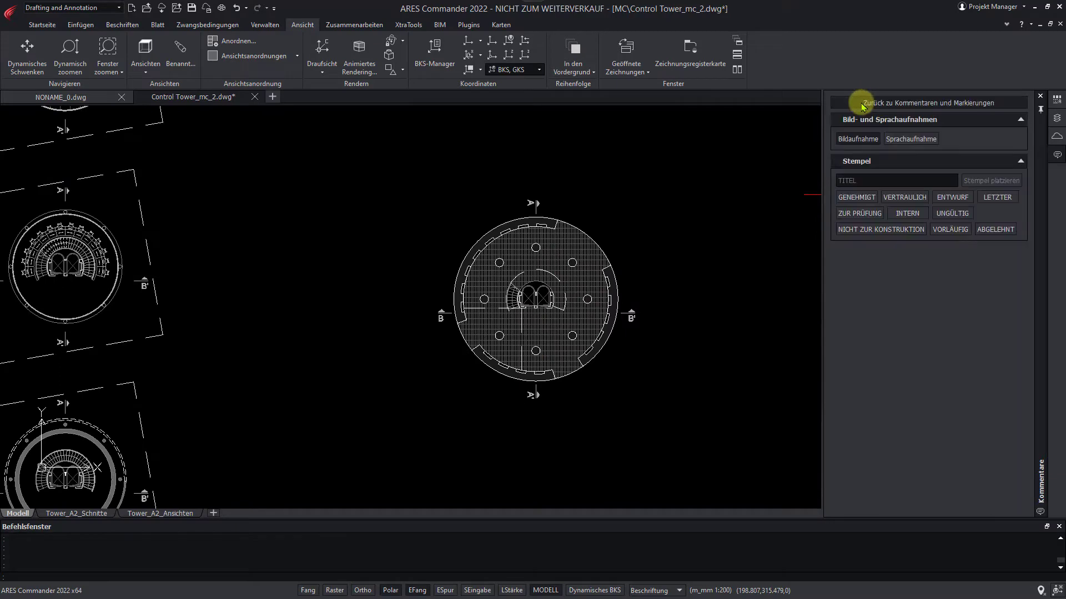
left_click(861, 142)
left_click(645, 285)
left_click_drag(494, 153, 361, 111)
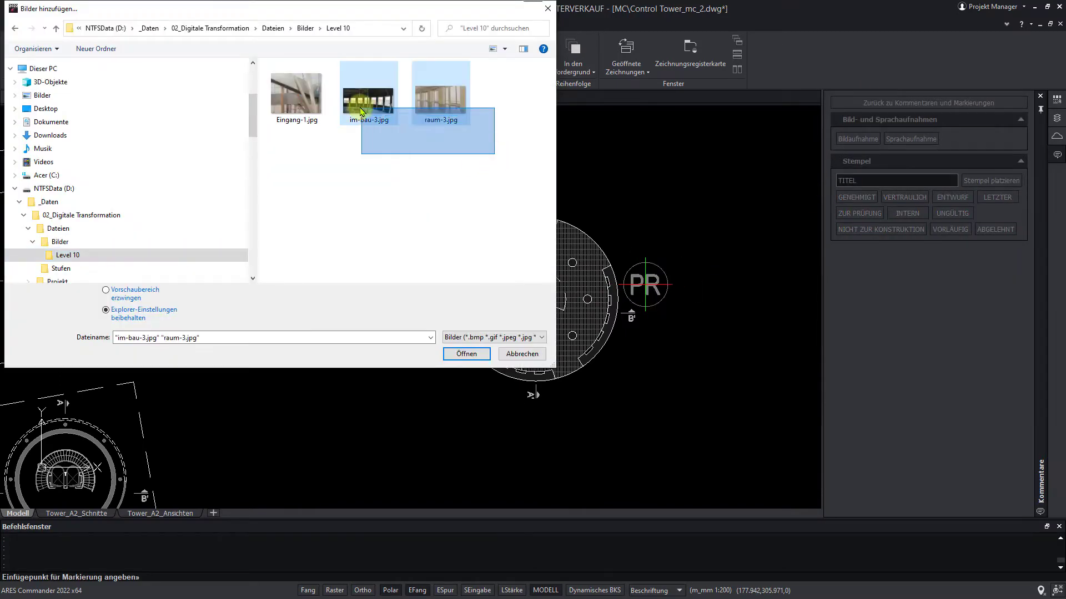
left_click(466, 353)
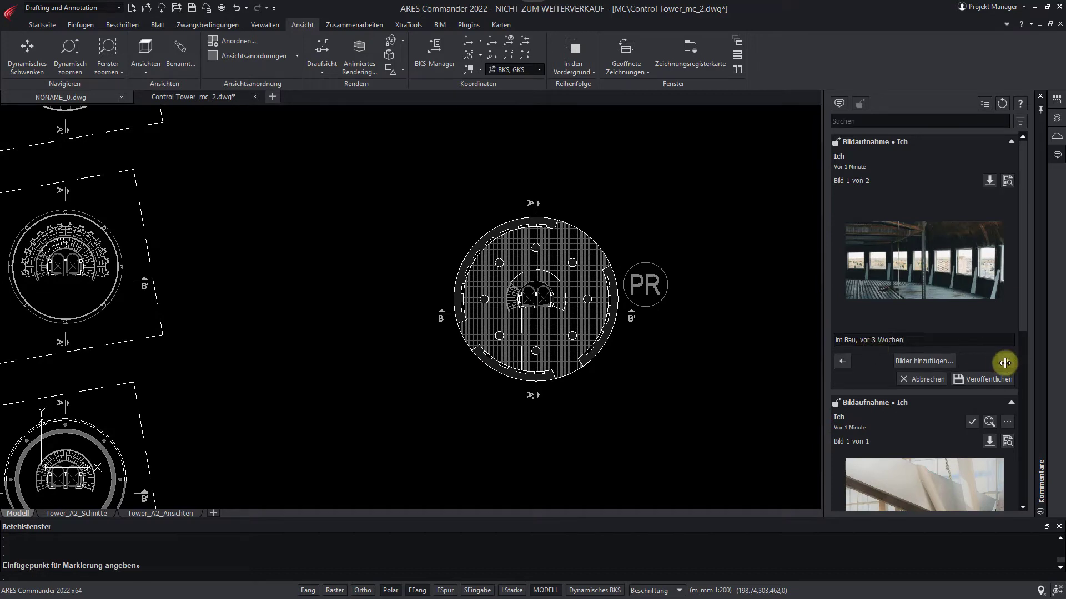
left_click(1005, 361)
type("aktueller Stand")
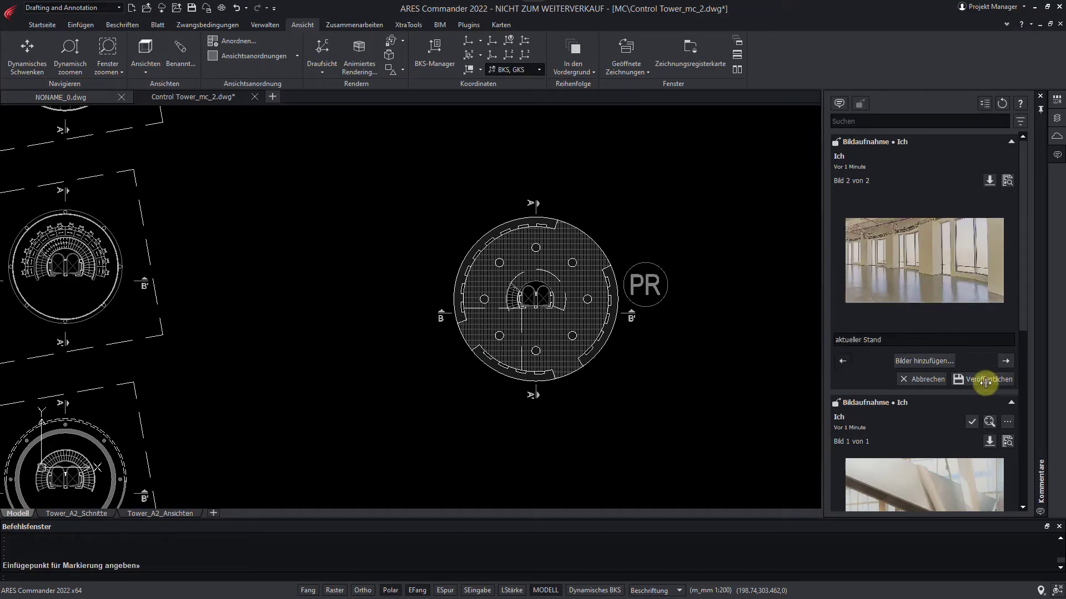
left_click(983, 379)
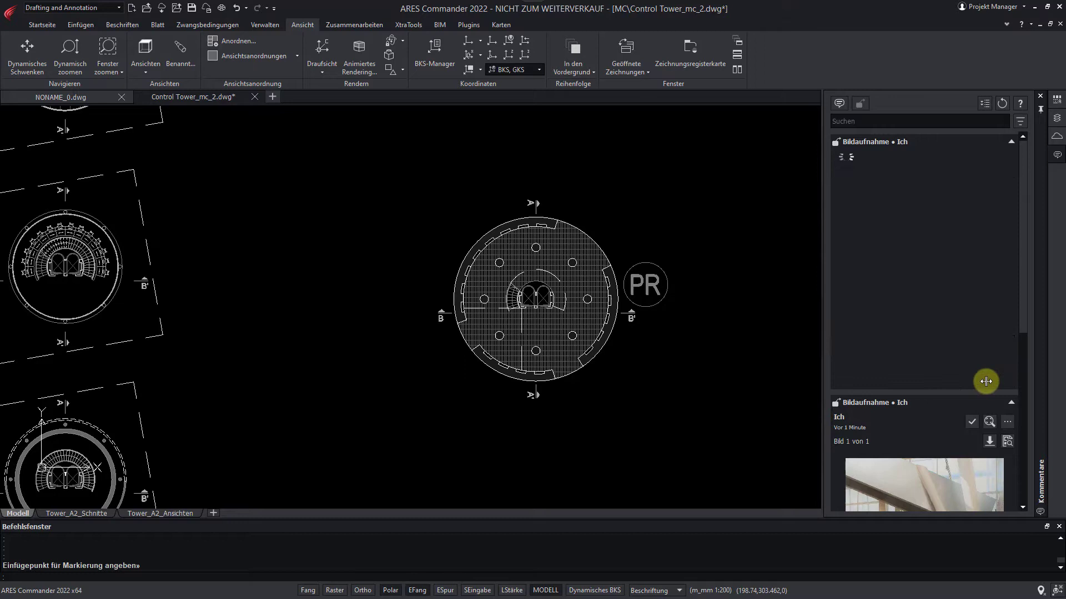
left_click(1012, 143)
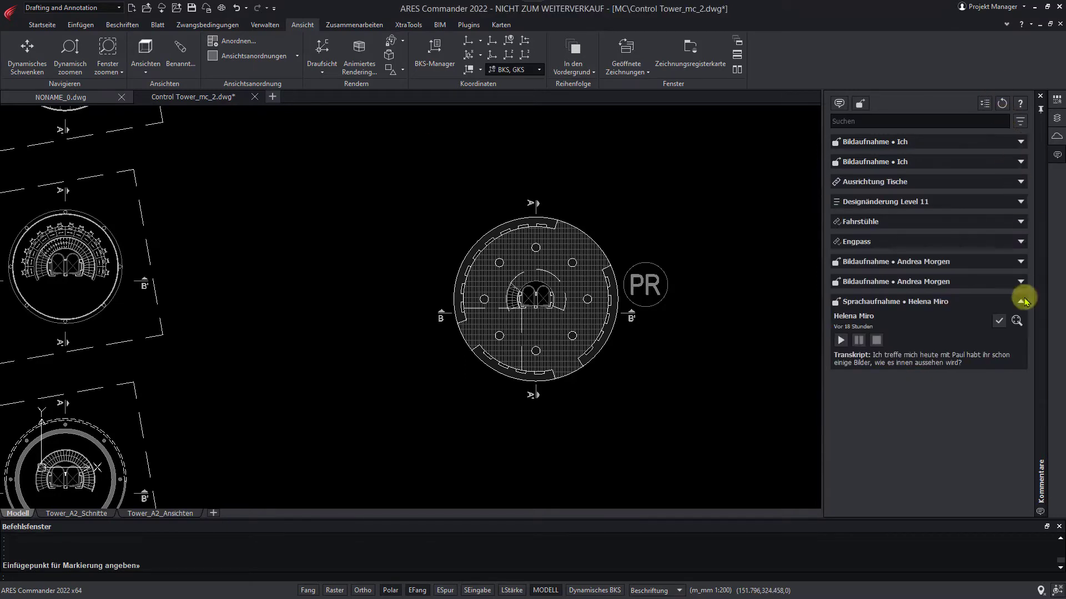
left_click(1021, 301)
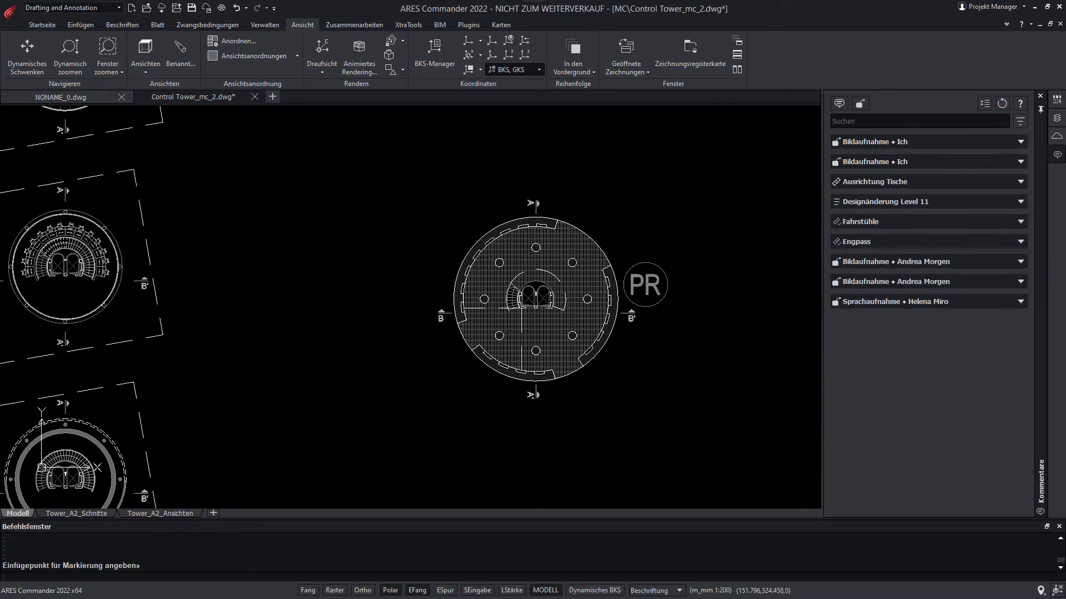
Delete the desk block referenced by Ausrichtung Tische and save the drawing to the cloud.
left_click(1021, 181)
left_click(1016, 206)
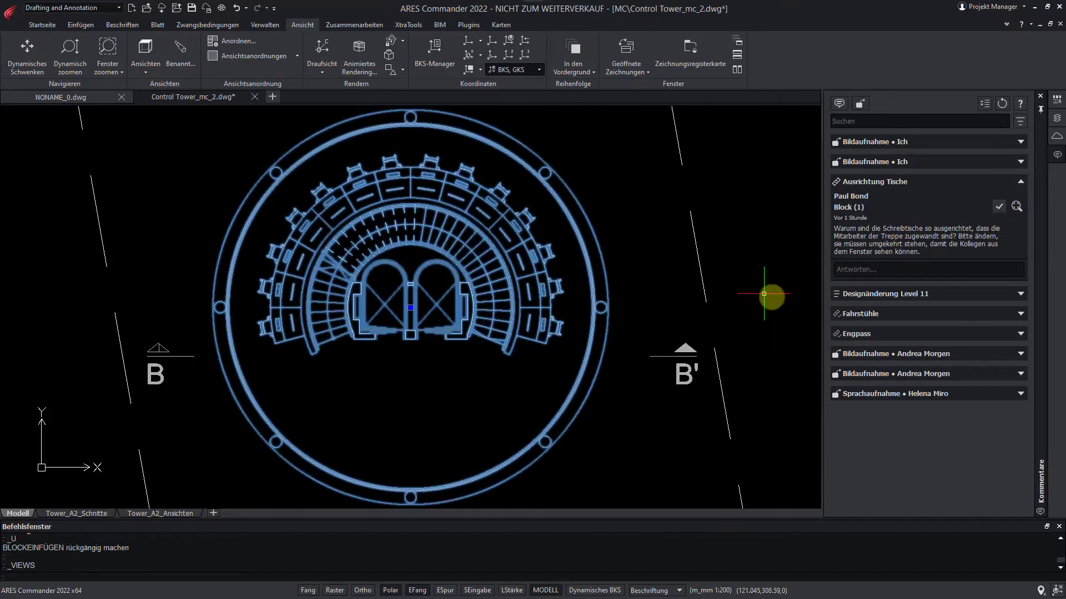
scroll(763, 293, "down", 3)
scroll(794, 292, "down", 2)
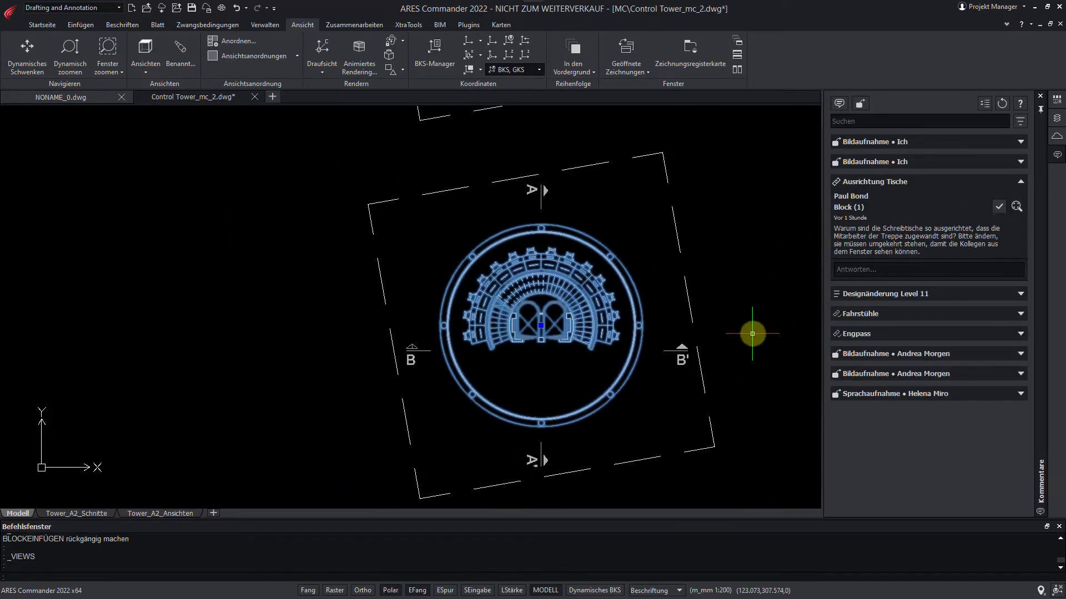
key("Delete")
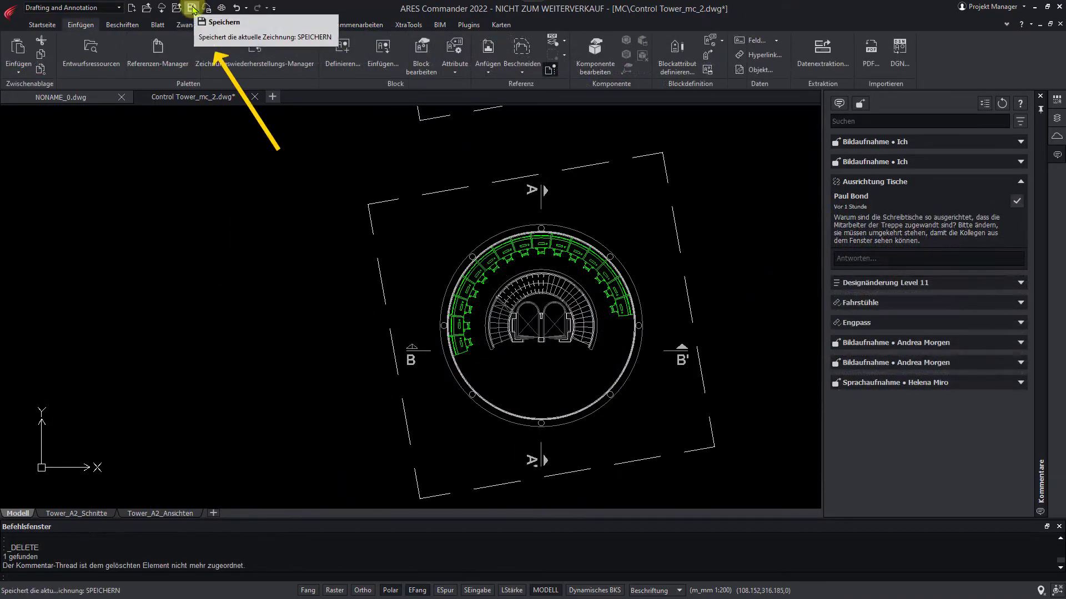
left_click(192, 10)
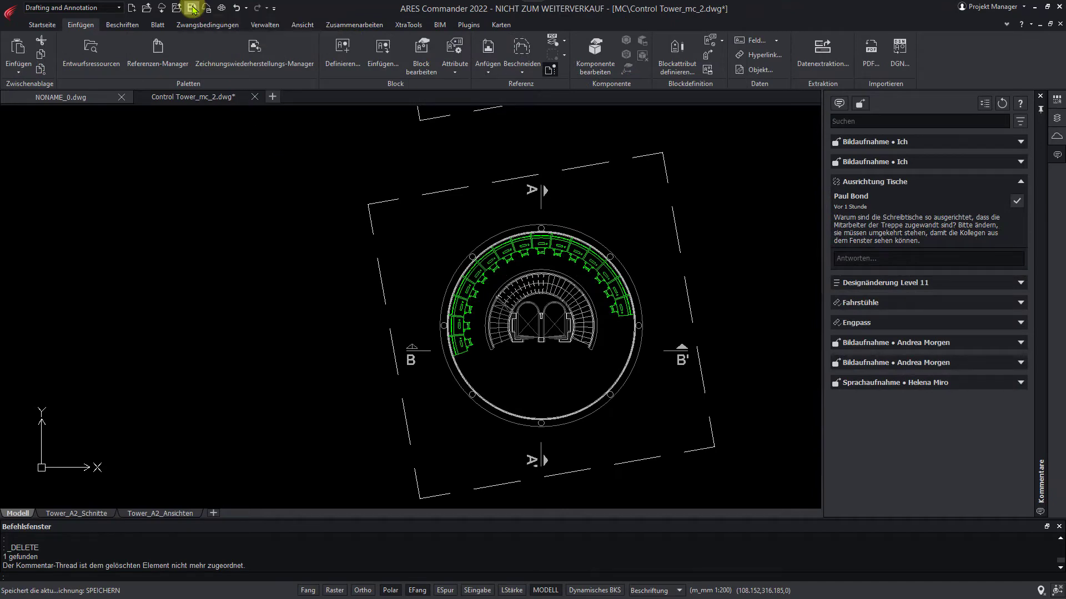
left_click(1056, 137)
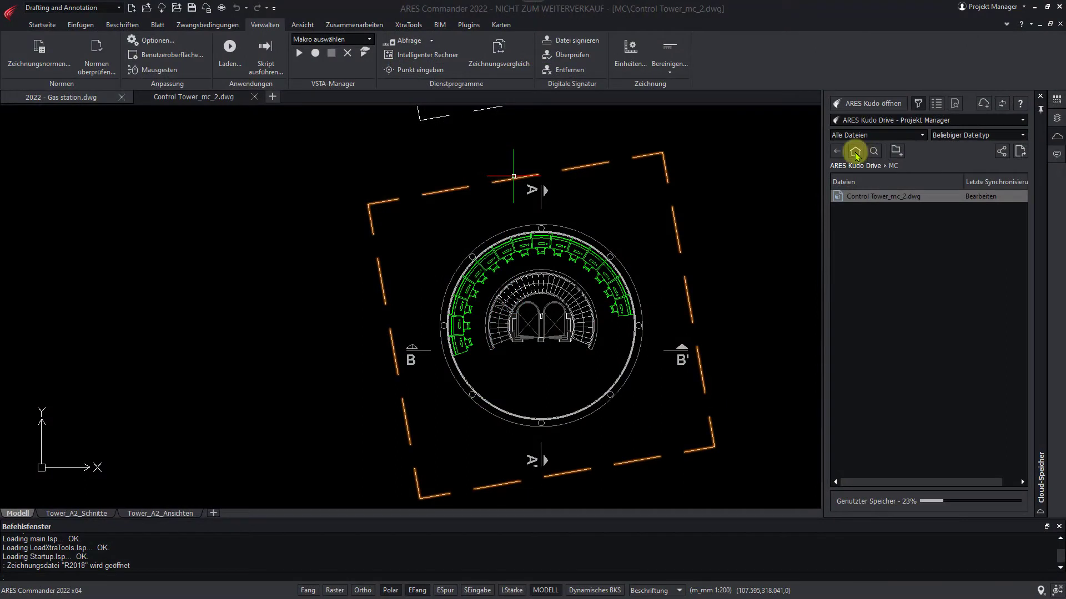
Browse Google Drive's Shared with me folder in the cloud storage panel.
left_click(855, 152)
left_click(1022, 120)
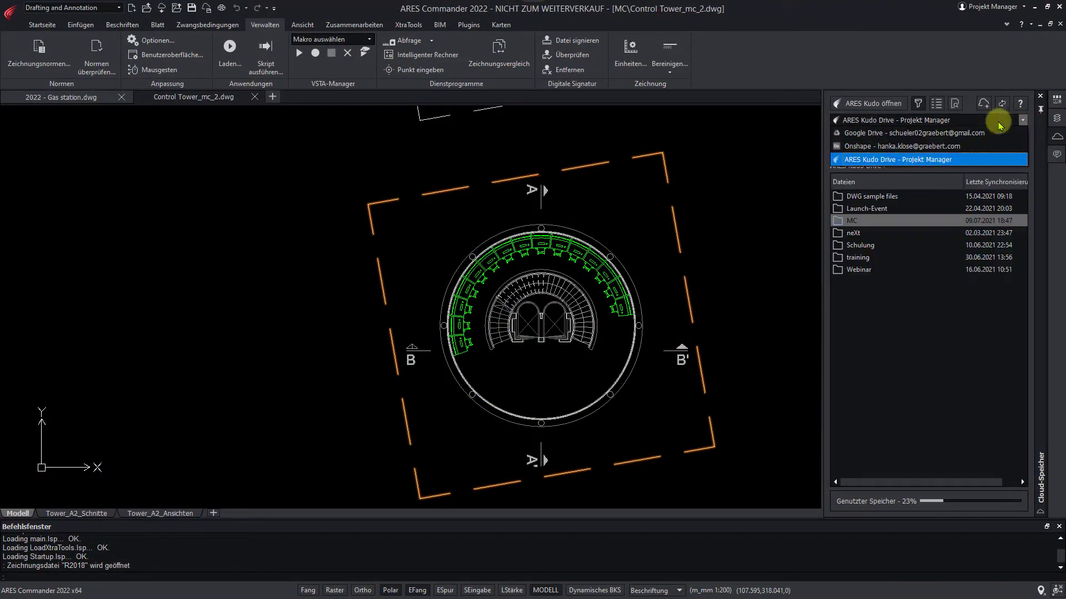
left_click(915, 134)
double_click(858, 211)
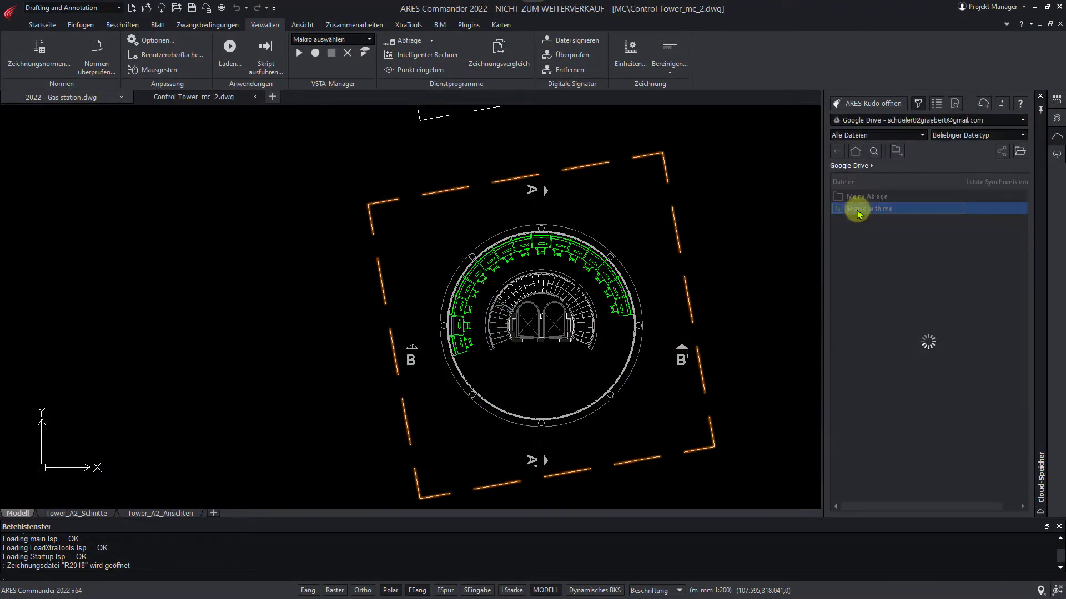
Browse Onshape's 2021_for Onshape users folder, then return to ARES Kudo Drive's MC folder.
left_click(1022, 120)
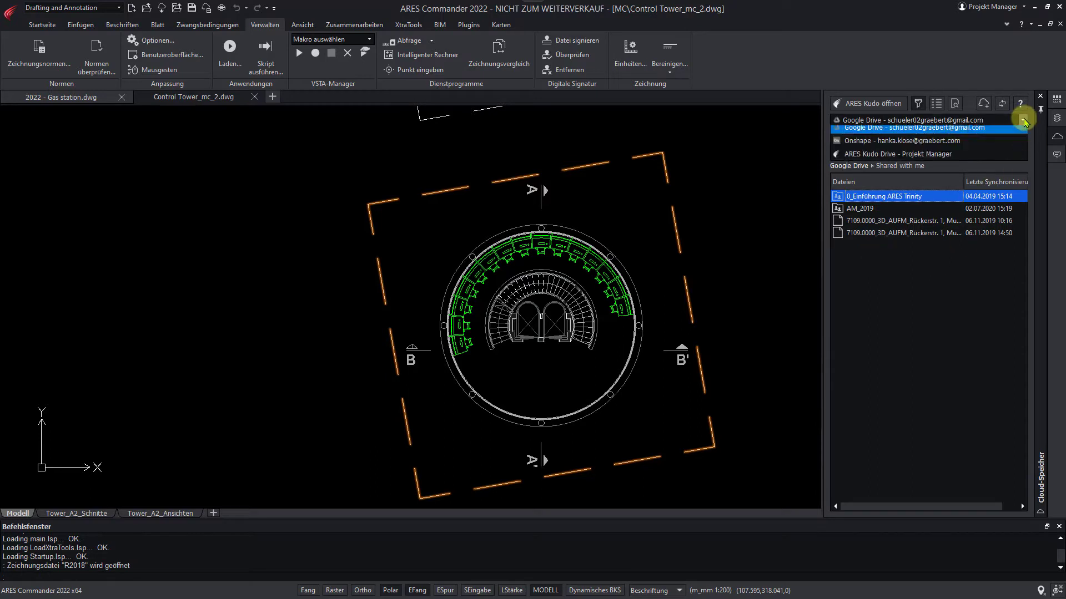
left_click(921, 144)
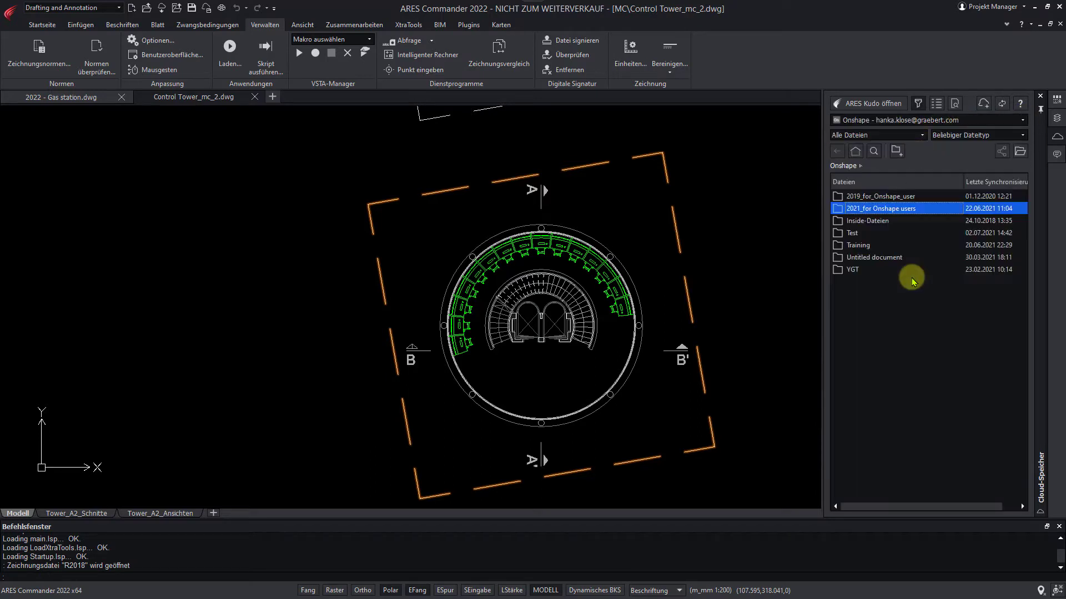
double_click(868, 209)
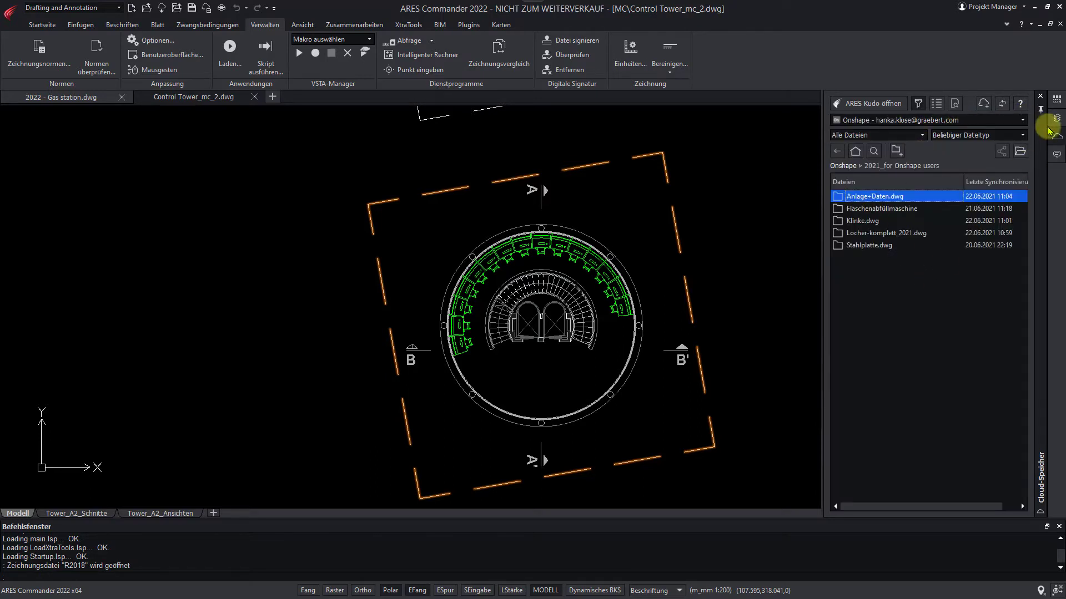
left_click(1022, 120)
left_click(988, 159)
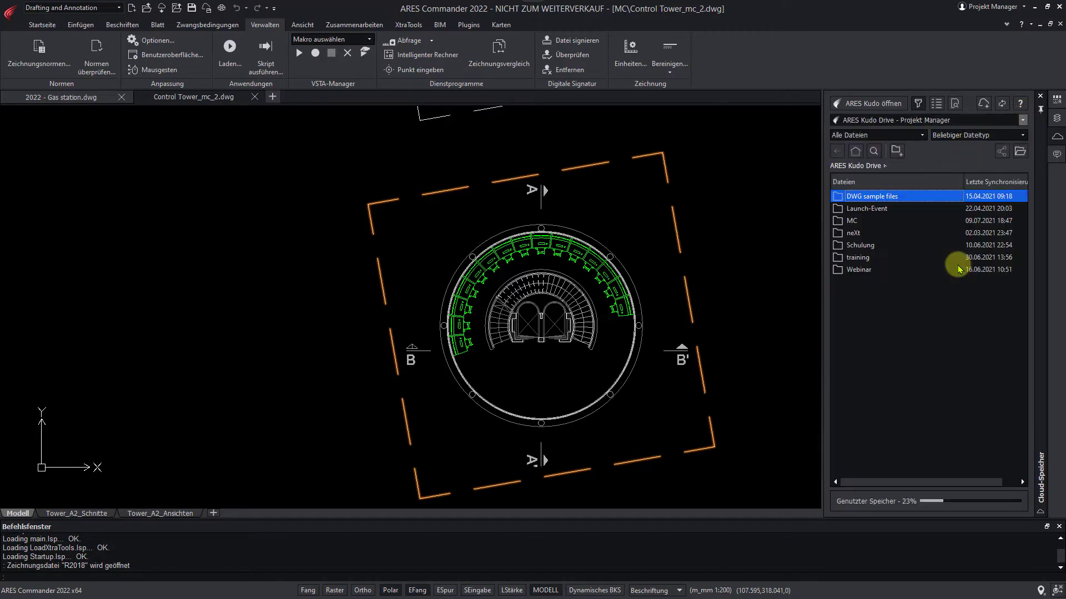
double_click(838, 222)
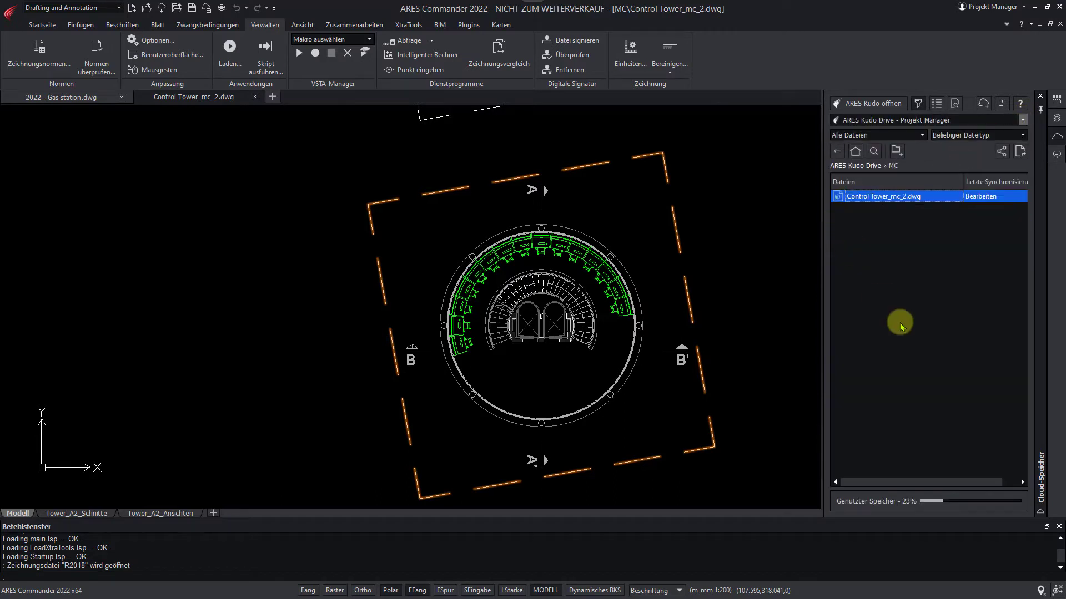
Save 2022 - Gas station.dwg into the Kudo Drive MC folder, then open DWG sample files.
left_click(77, 101)
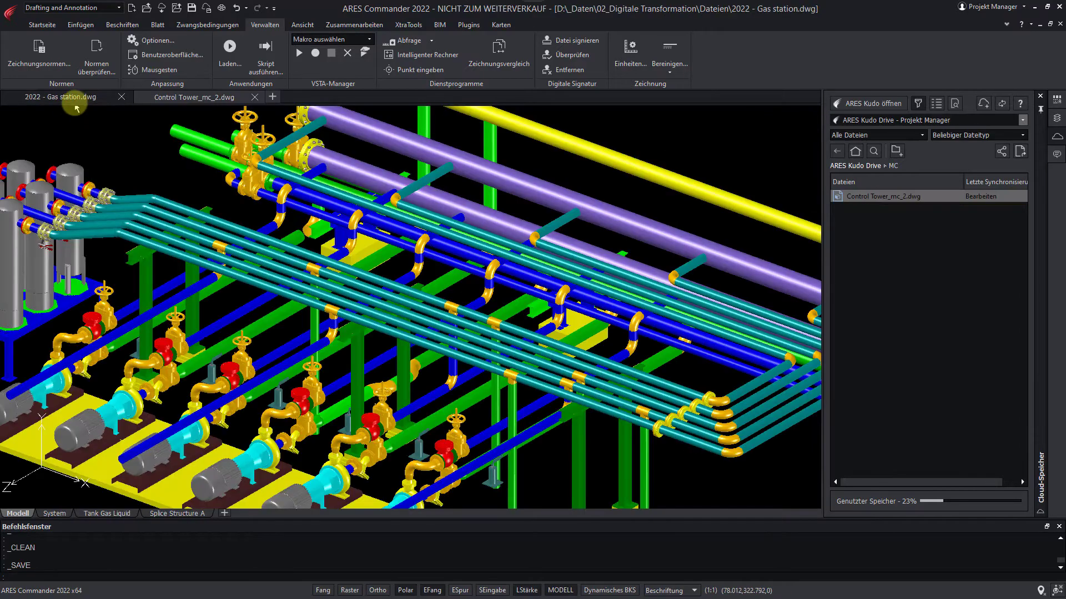
left_click(11, 12)
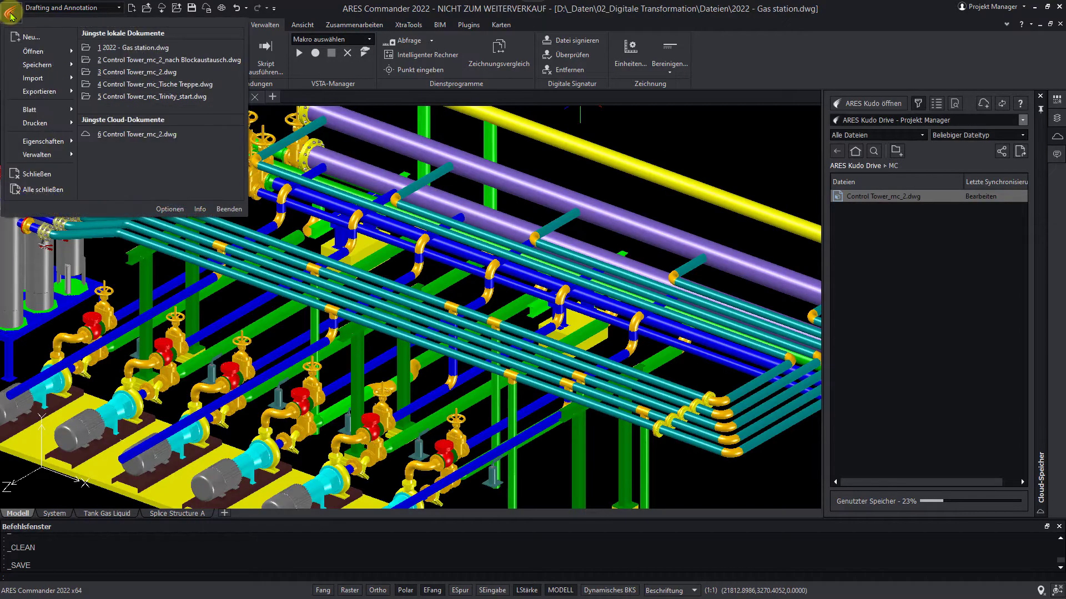
mouse_move(55, 97)
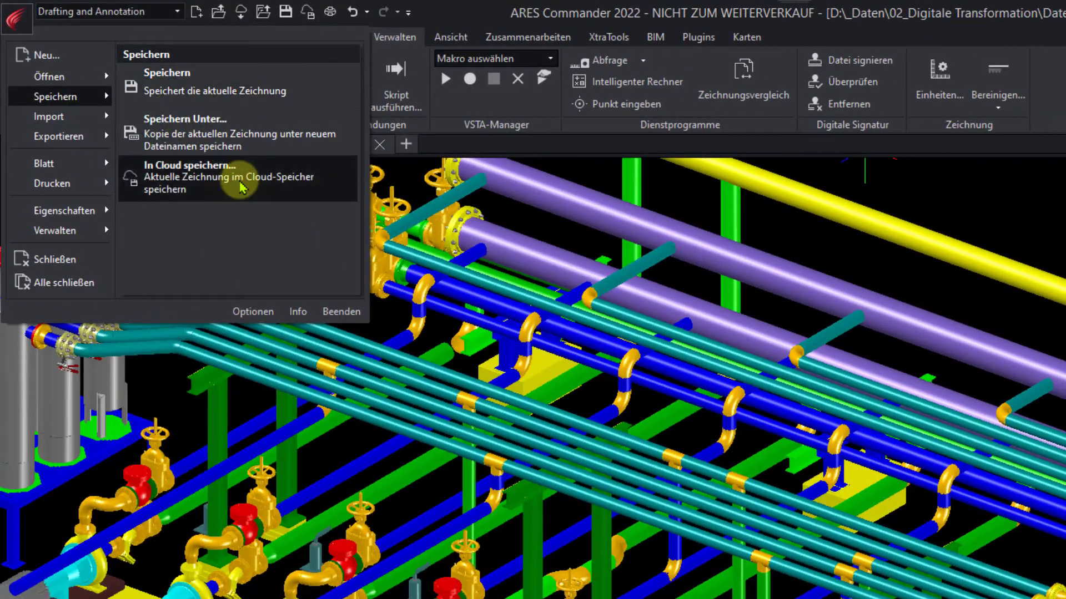
left_click(434, 64)
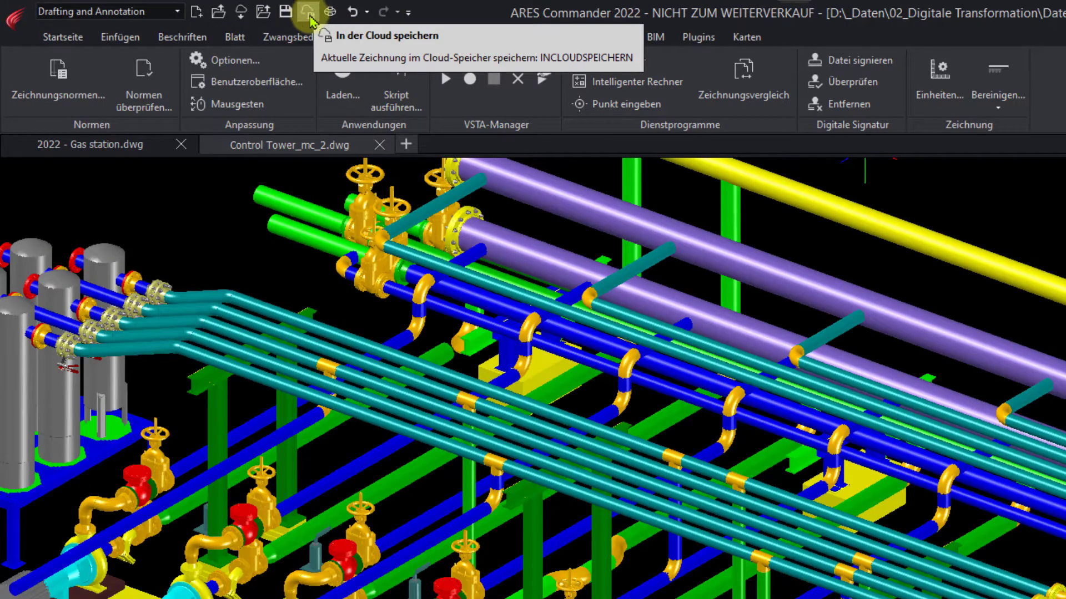
right_click(119, 141)
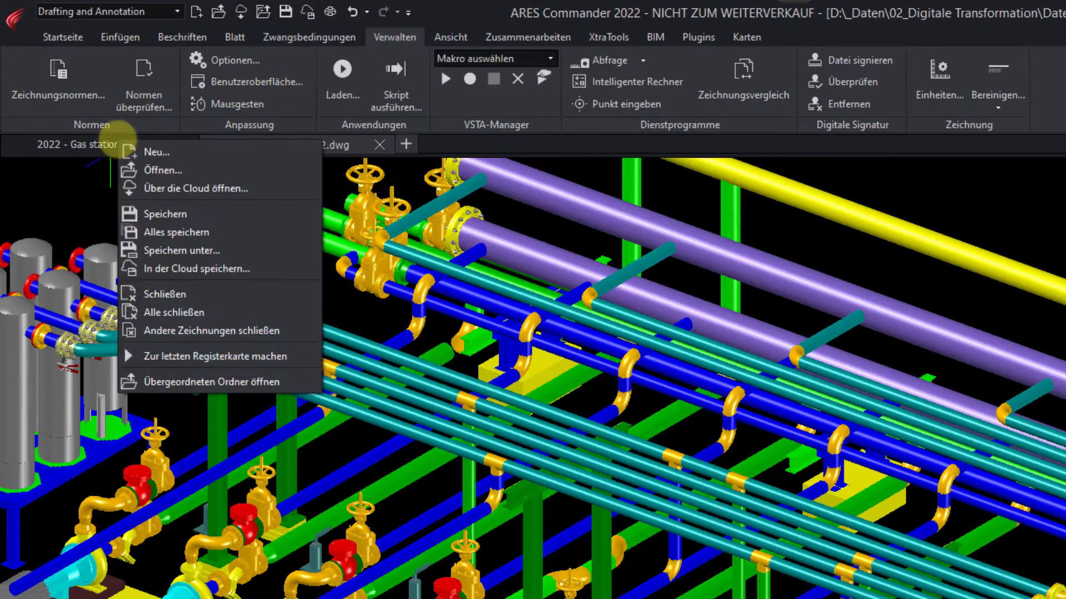
left_click(259, 271)
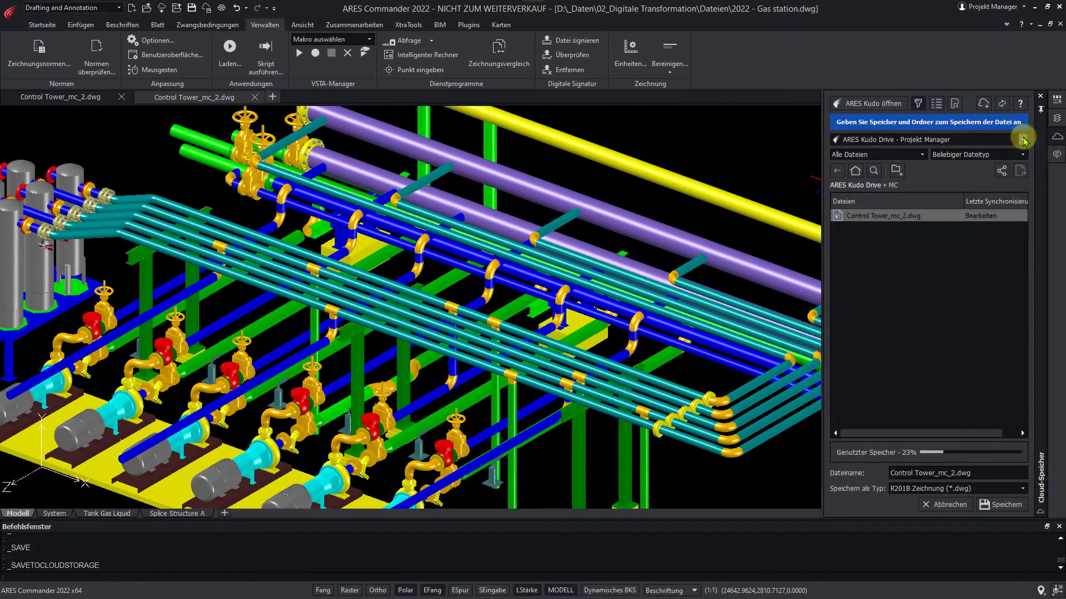
left_click(1022, 140)
left_click(836, 171)
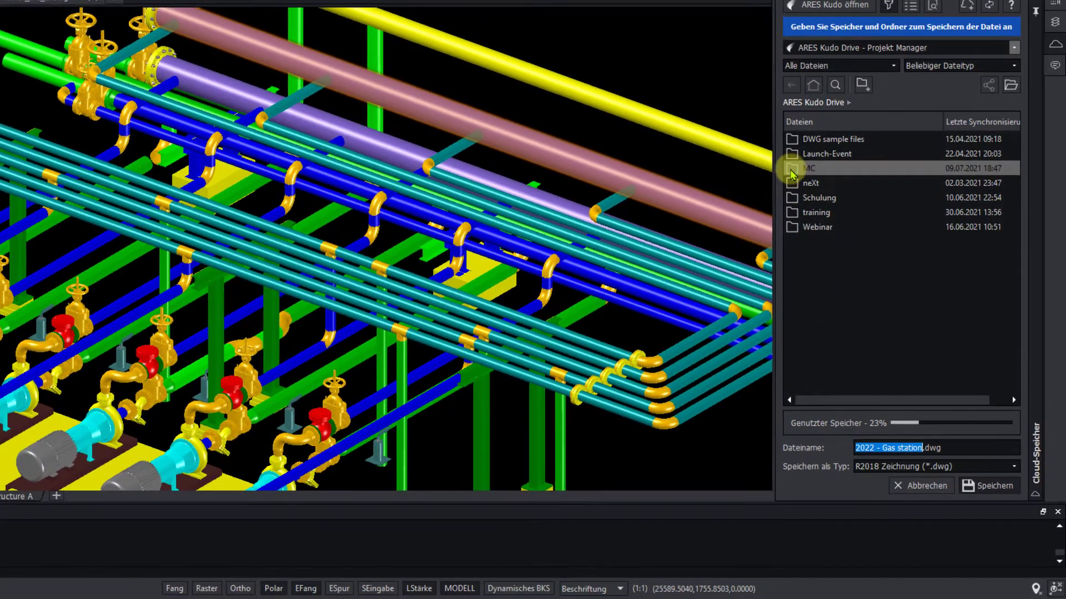
double_click(840, 239)
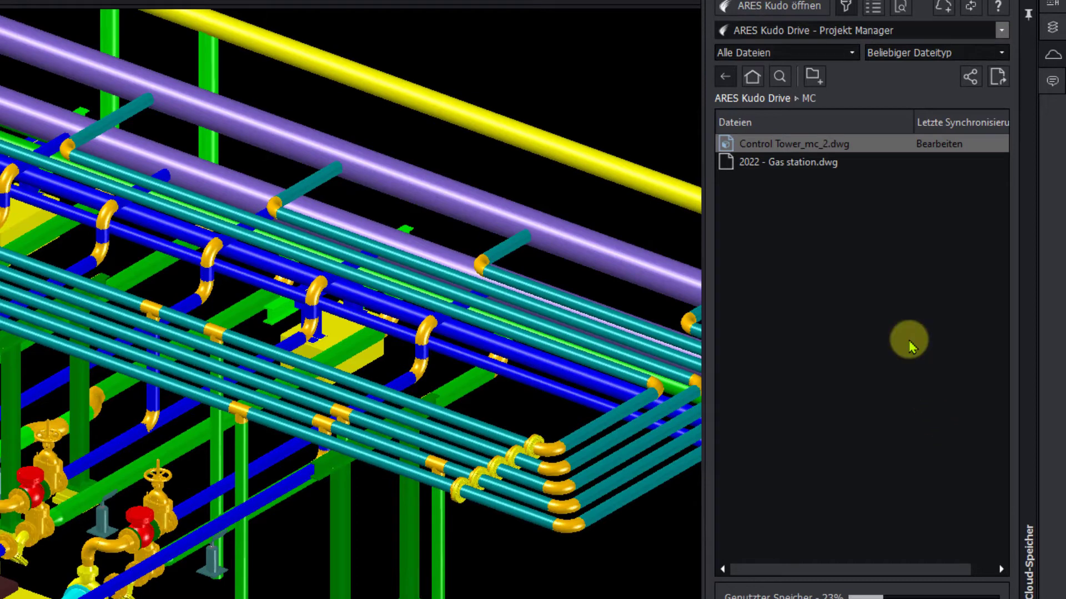
left_click(777, 96)
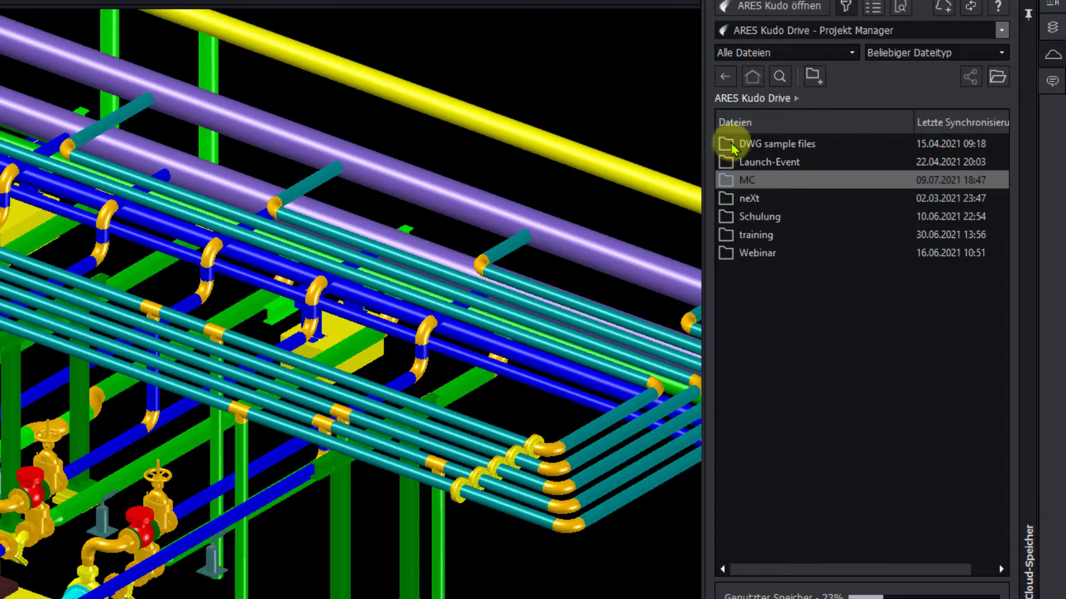
double_click(725, 144)
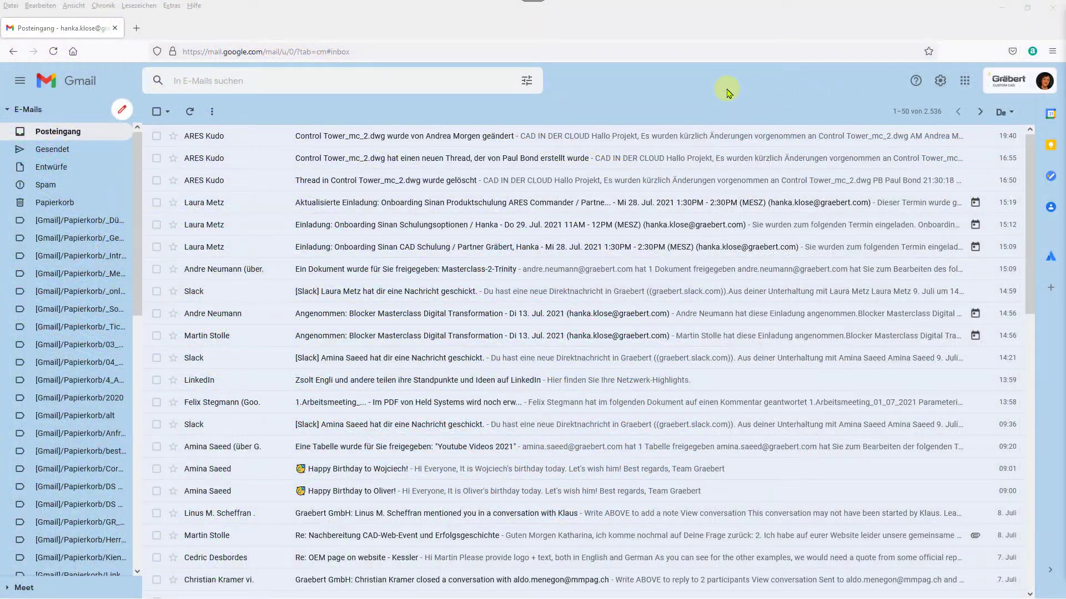
Open the ARES Kudo e-mail reporting changes to Control Tower_mc_2.dwg.
left_click(483, 137)
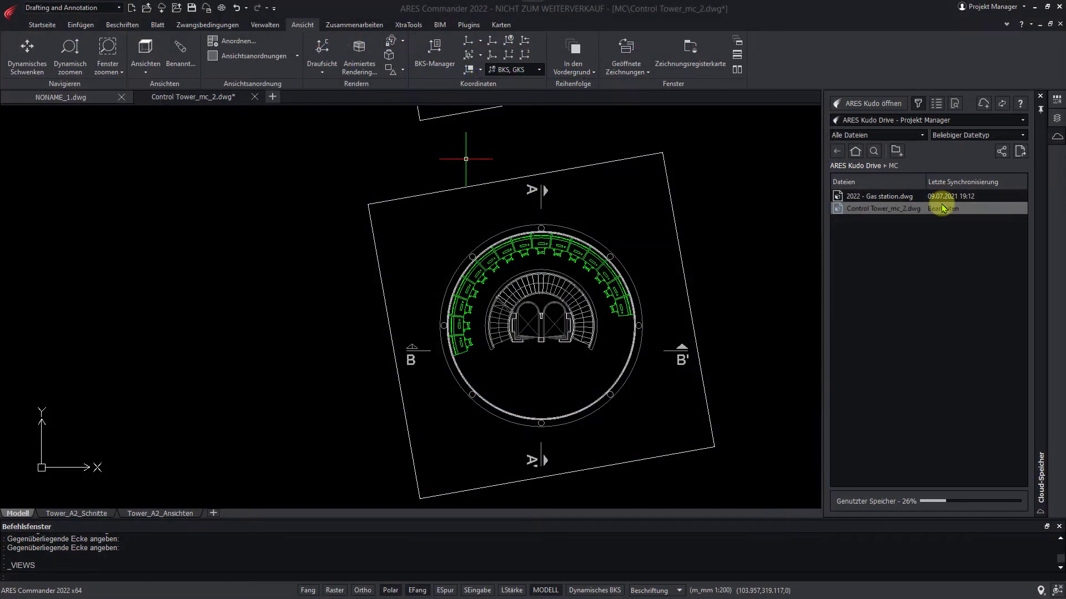
Open ARES Kudo's Mein Profil settings and set e-mail notifications from Stündlich to Täglich.
right_click(943, 208)
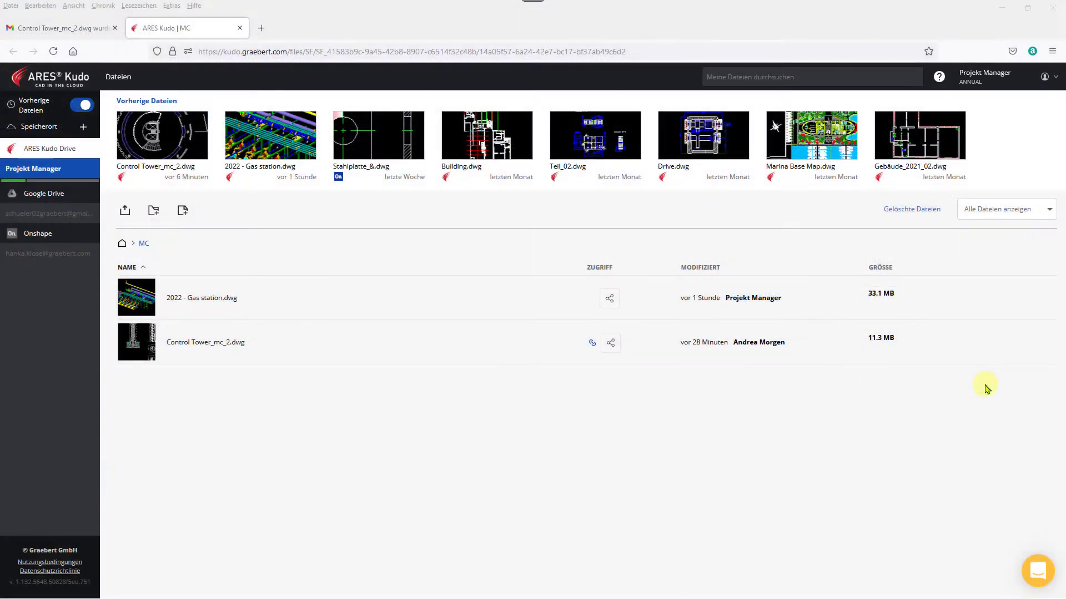
left_click(1054, 76)
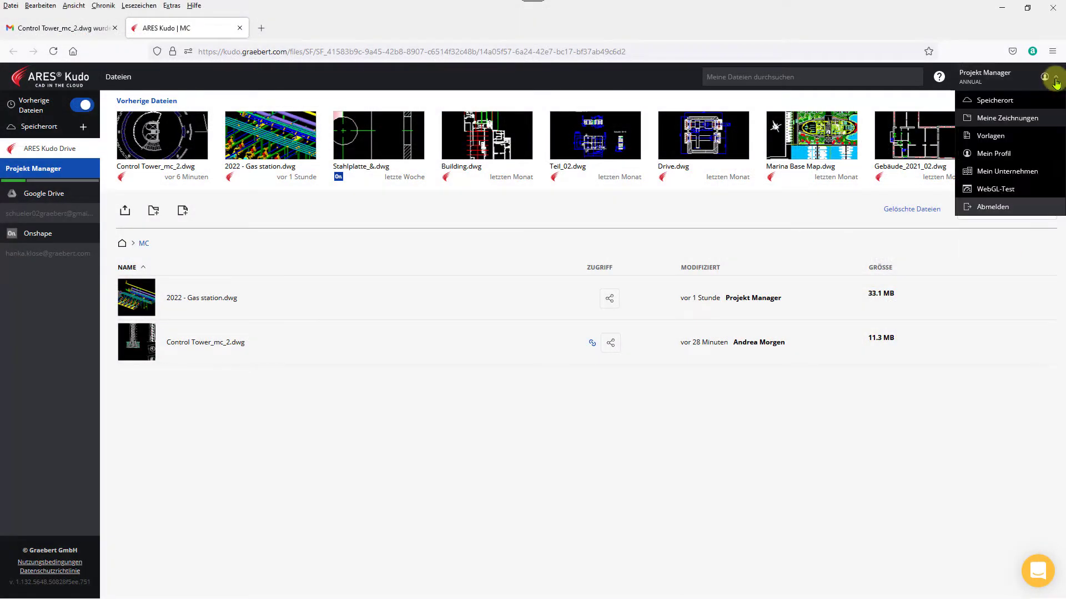
left_click(997, 155)
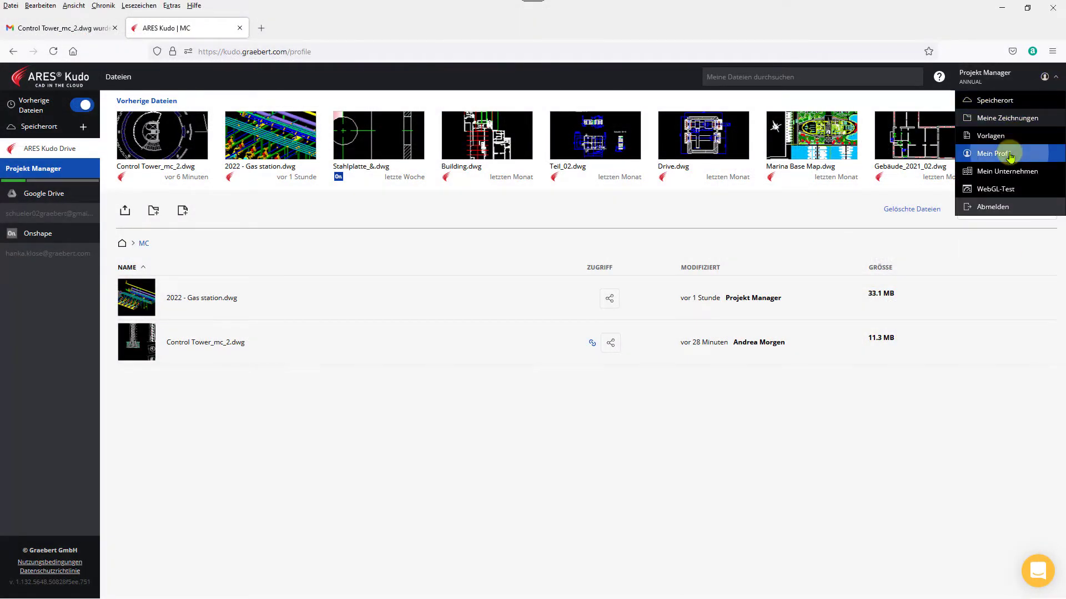
left_click(571, 107)
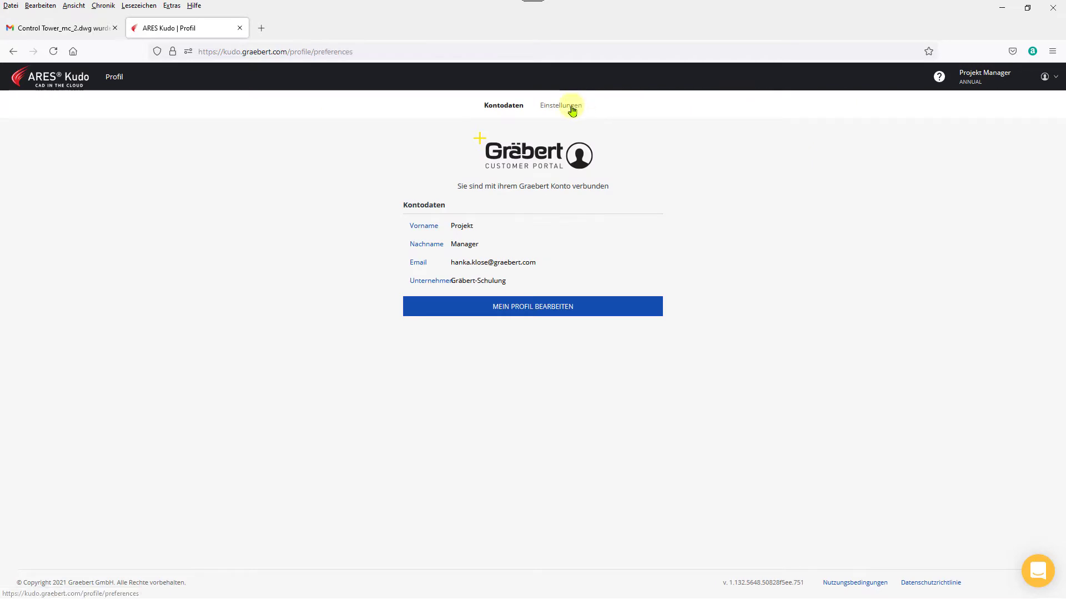
left_click(411, 270)
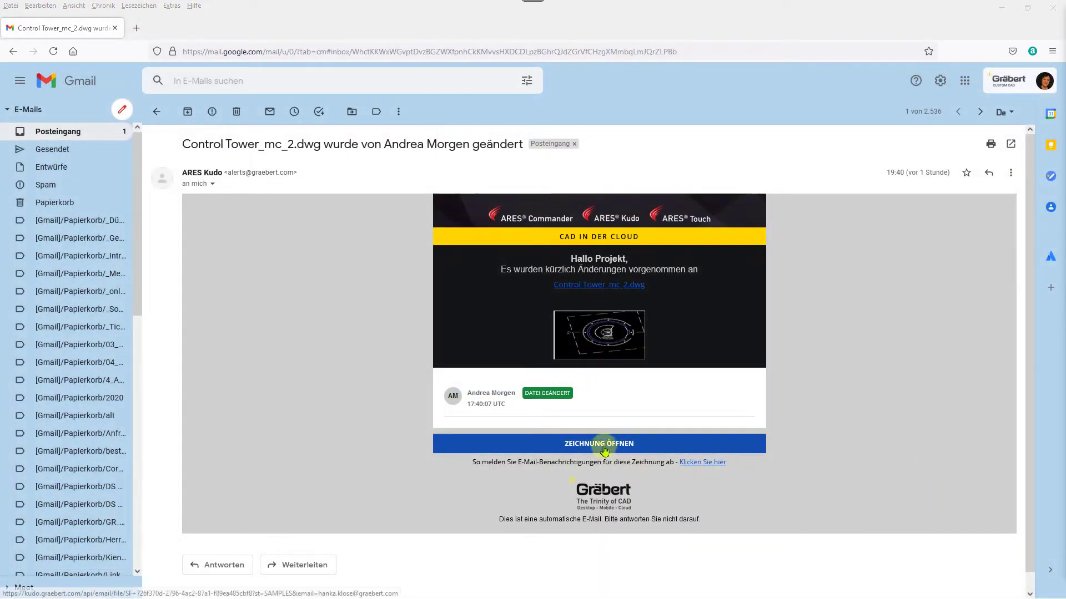
Open Control Tower_mc_2.dwg in ARES Commander via the notification's Zeichnung öffnen link.
left_click(603, 444)
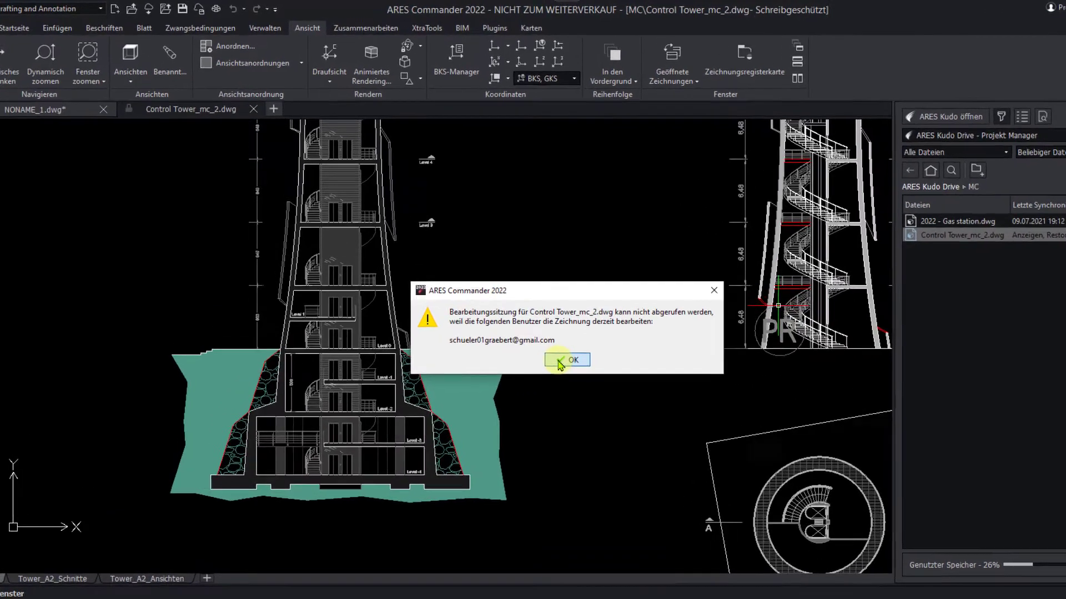
Dismiss the edit-session warning, zoom out to the full sheet, and show the comments.
left_click(532, 320)
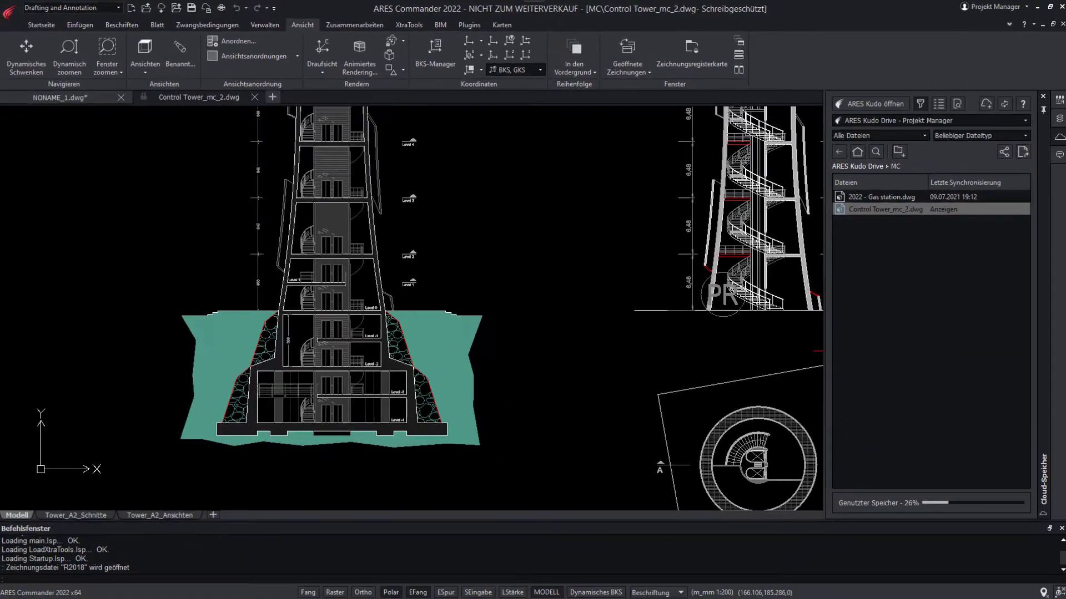
scroll(502, 176, "down", 3)
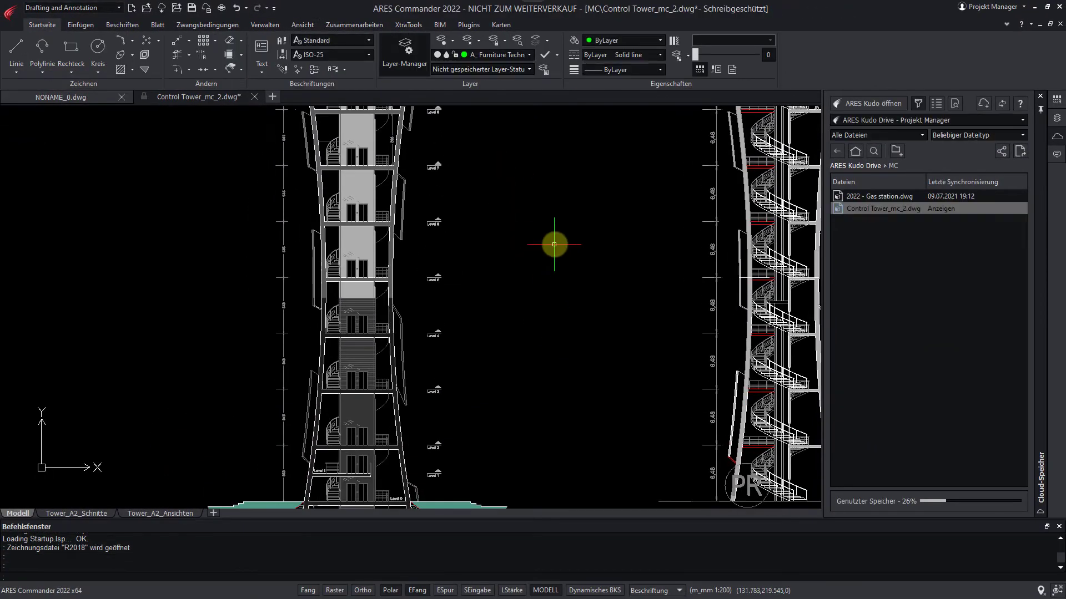
scroll(555, 228, "down", 3)
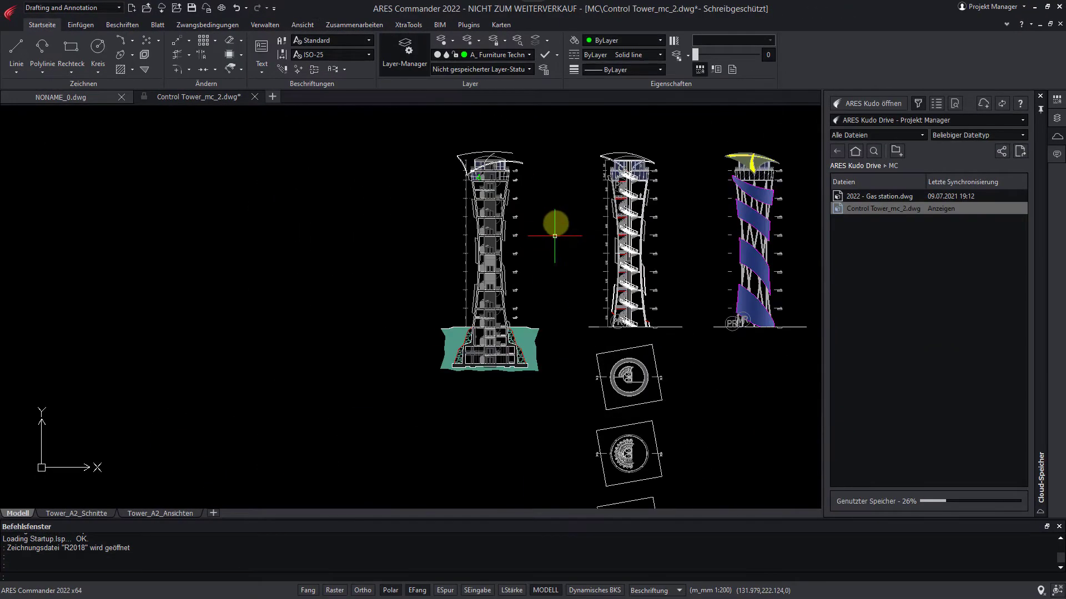
left_click(1057, 155)
Browse the Kommentare list, collapsing one image comment and expanding the next photo.
left_click(1025, 263)
left_click(1011, 262)
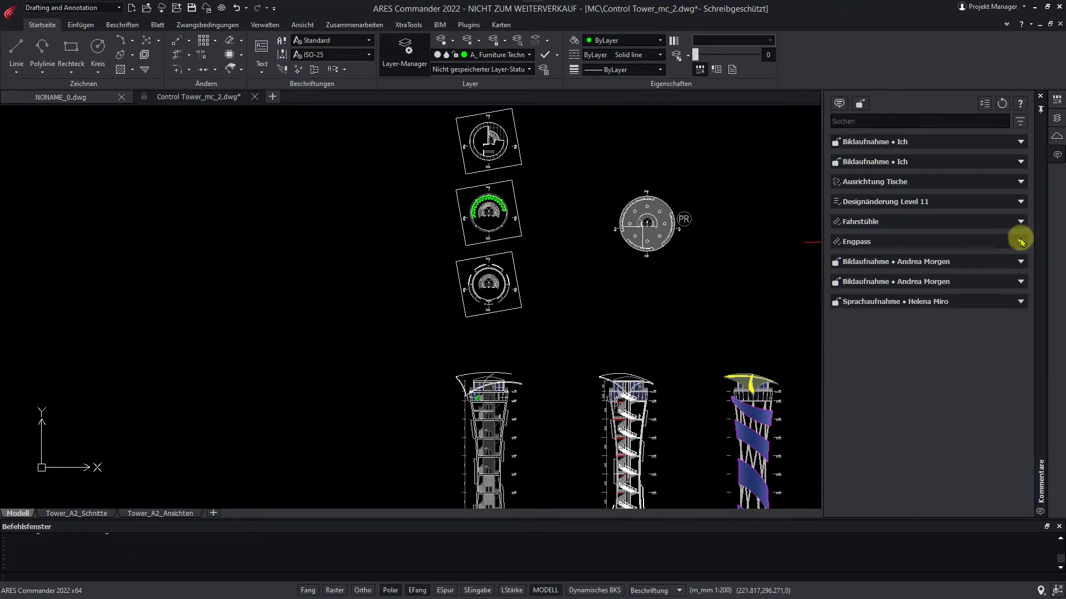
left_click(1021, 282)
Open the Versionshistorie panel and select yesterday's 23:24 version.
right_click(855, 51)
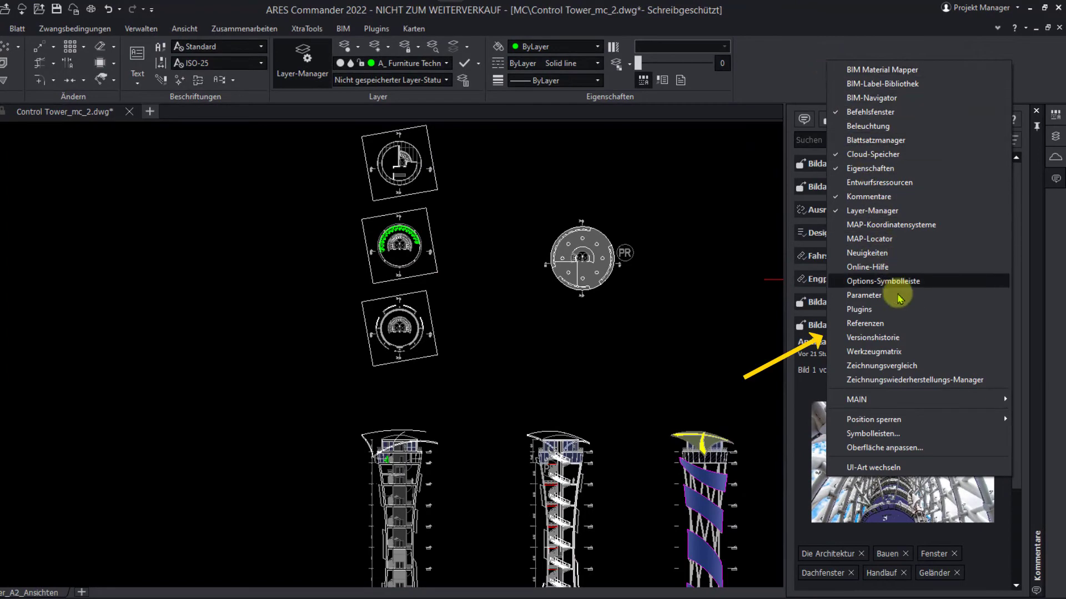
left_click(894, 337)
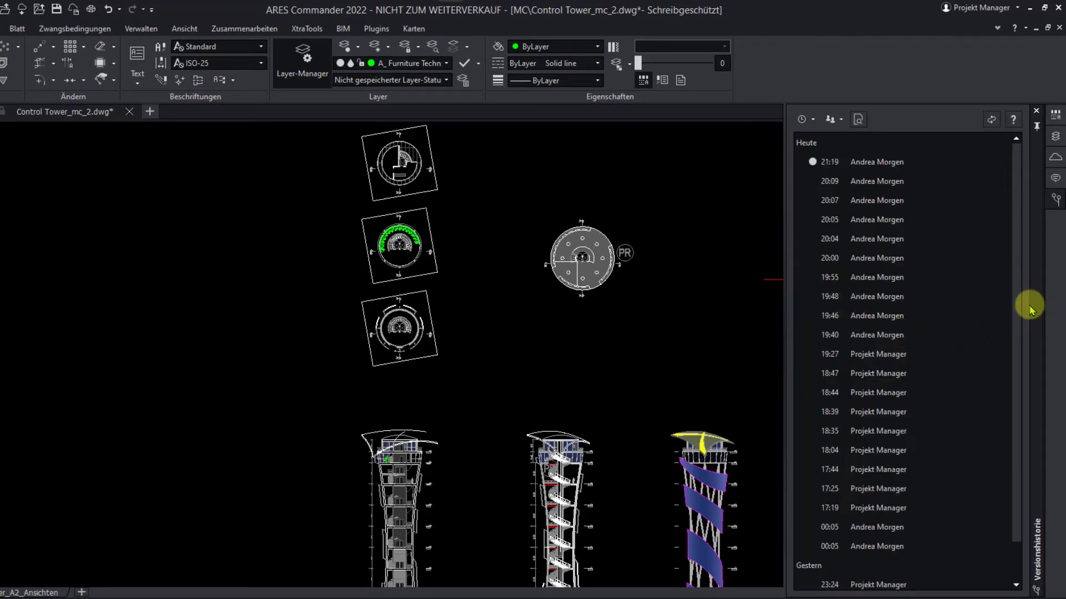
scroll(1022, 344, "down", 2)
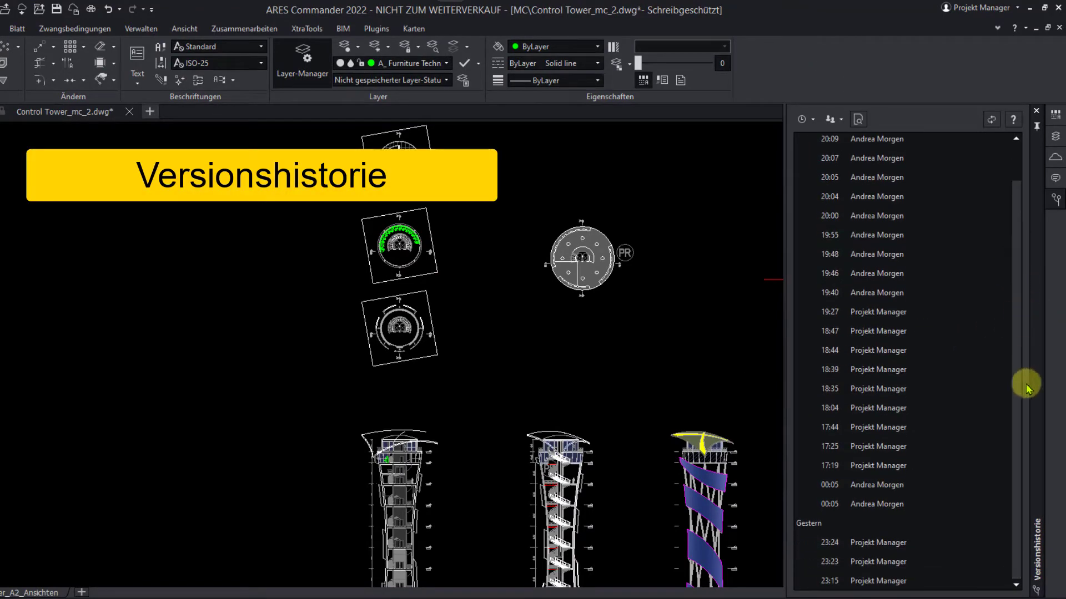
left_click(899, 546)
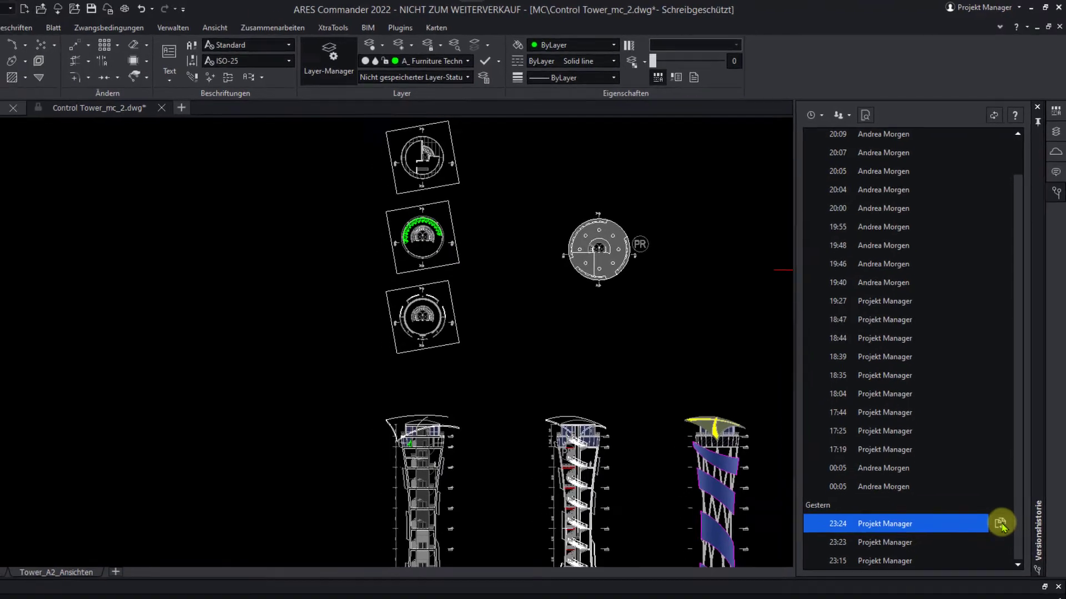
Compare the 23:24 version with the current drawing, reviewing all 4 differences.
left_click(997, 542)
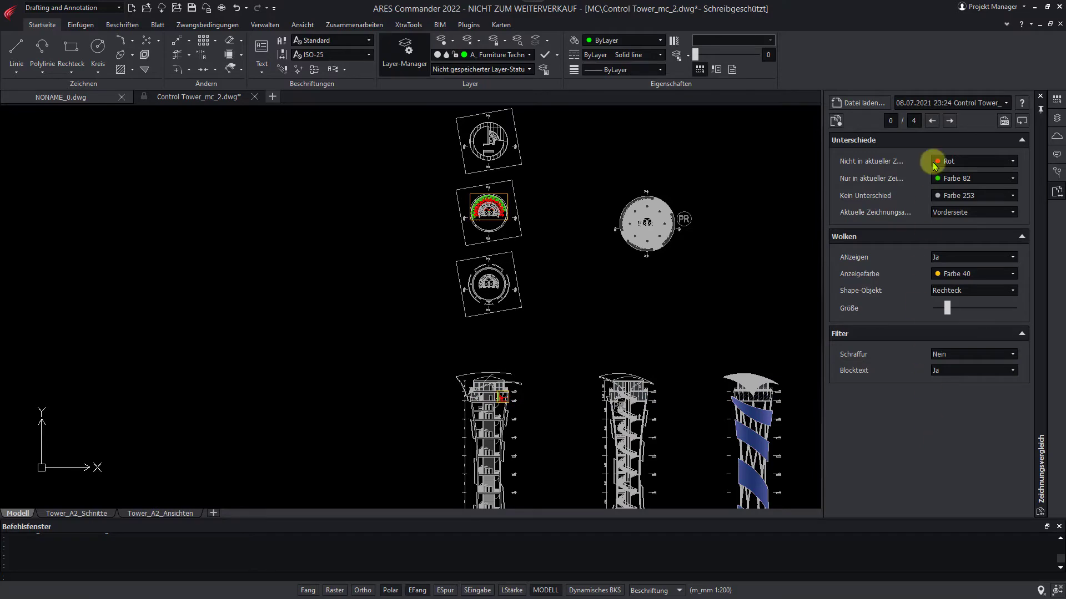
left_click(951, 121)
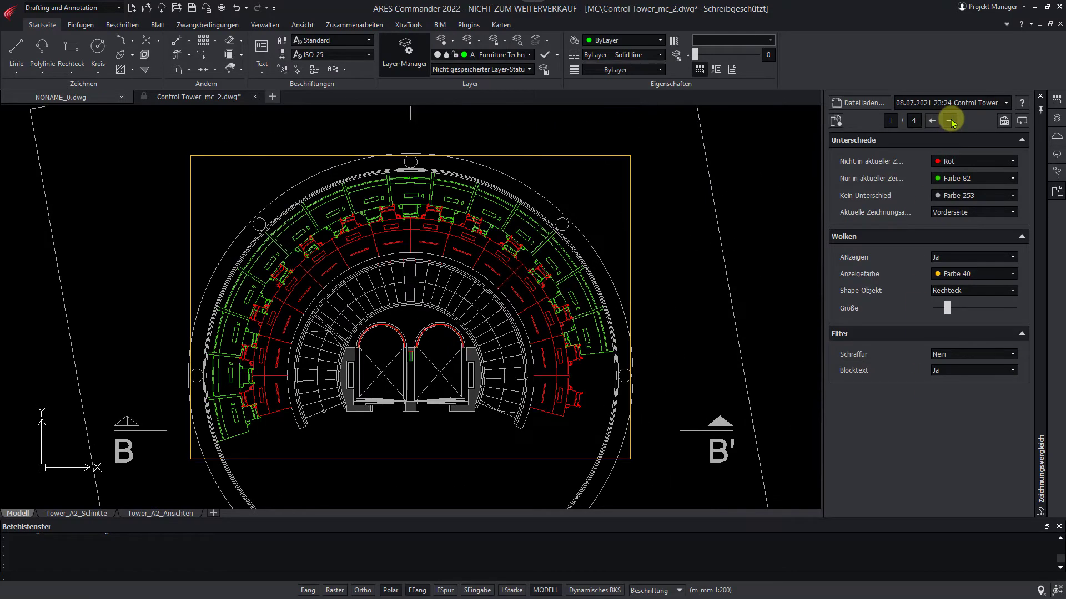
left_click(951, 121)
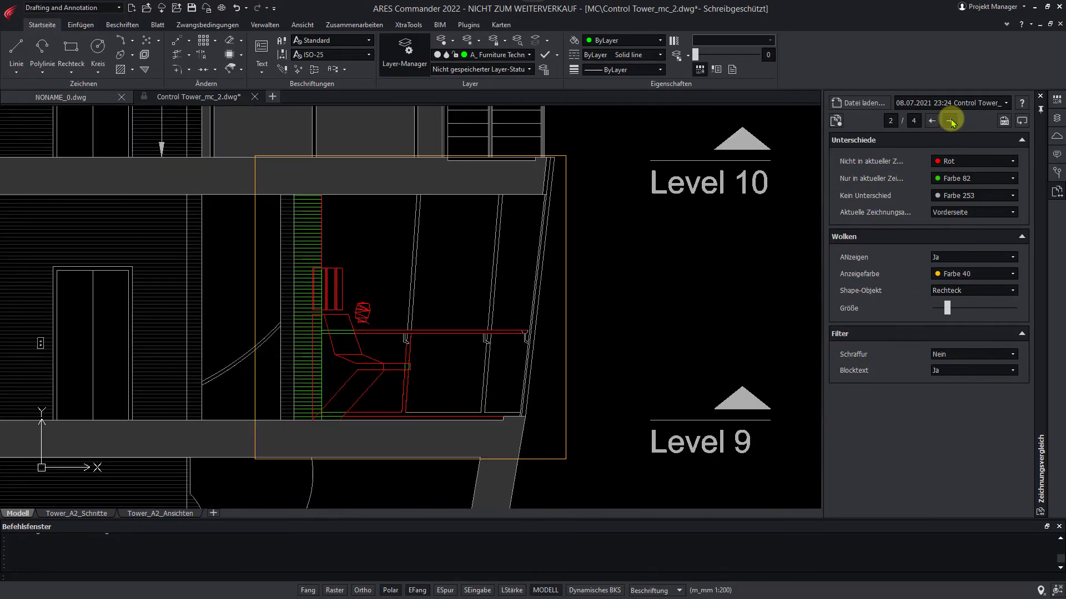
left_click(951, 121)
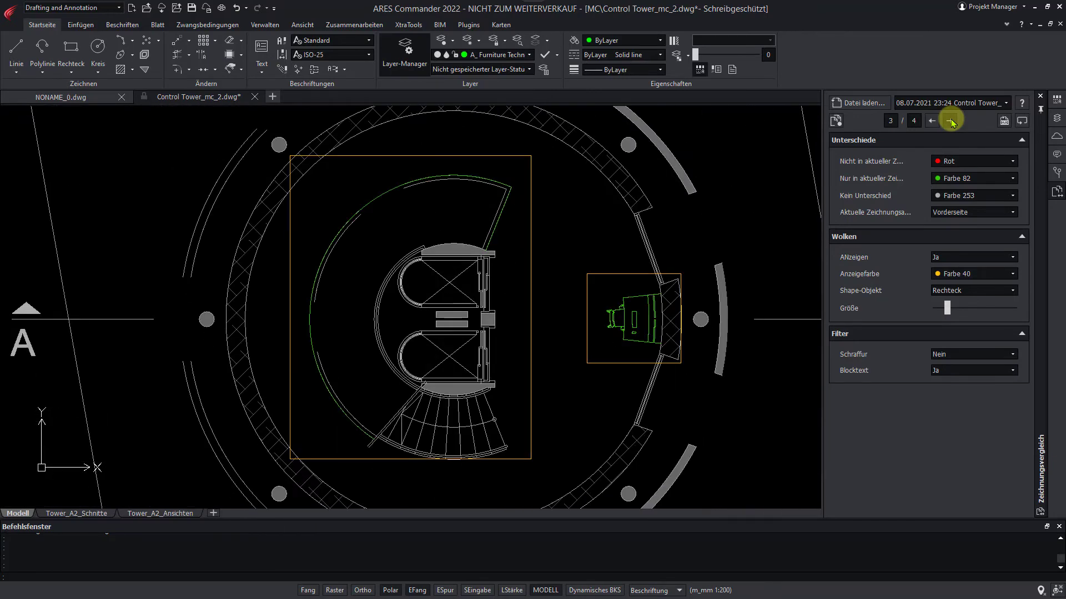
left_click(951, 121)
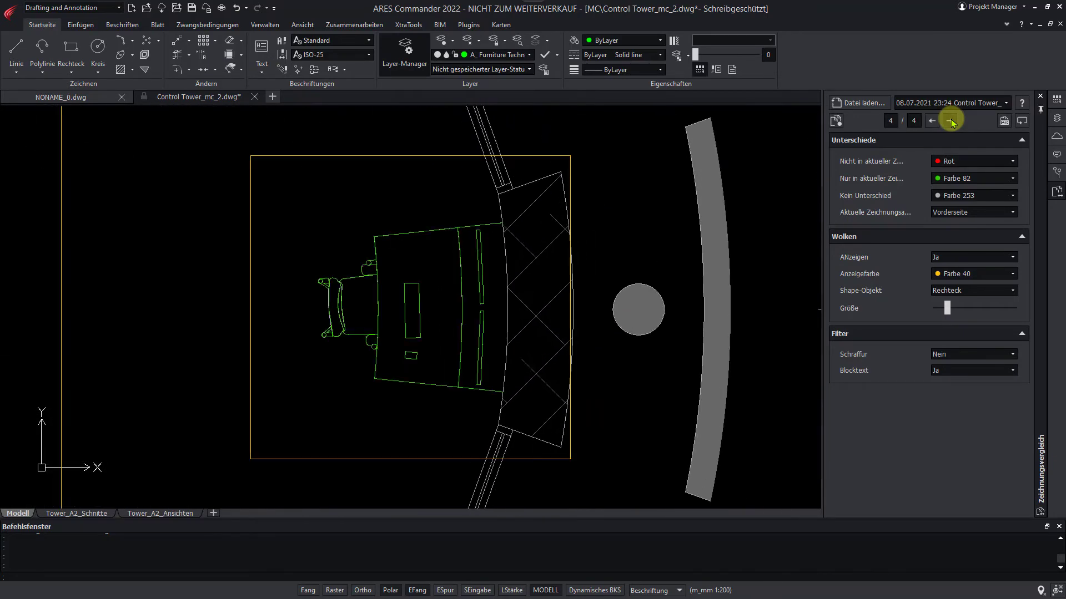
left_click(835, 121)
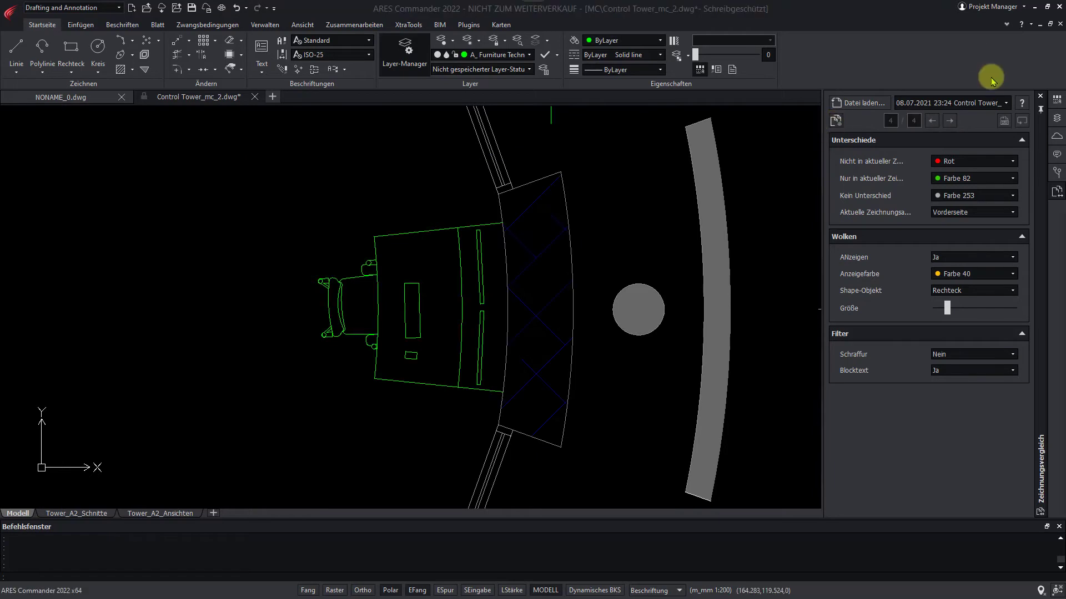
Promote yesterday's 23:24 version to current with Hochstufen.
left_click(1056, 172)
left_click(975, 471)
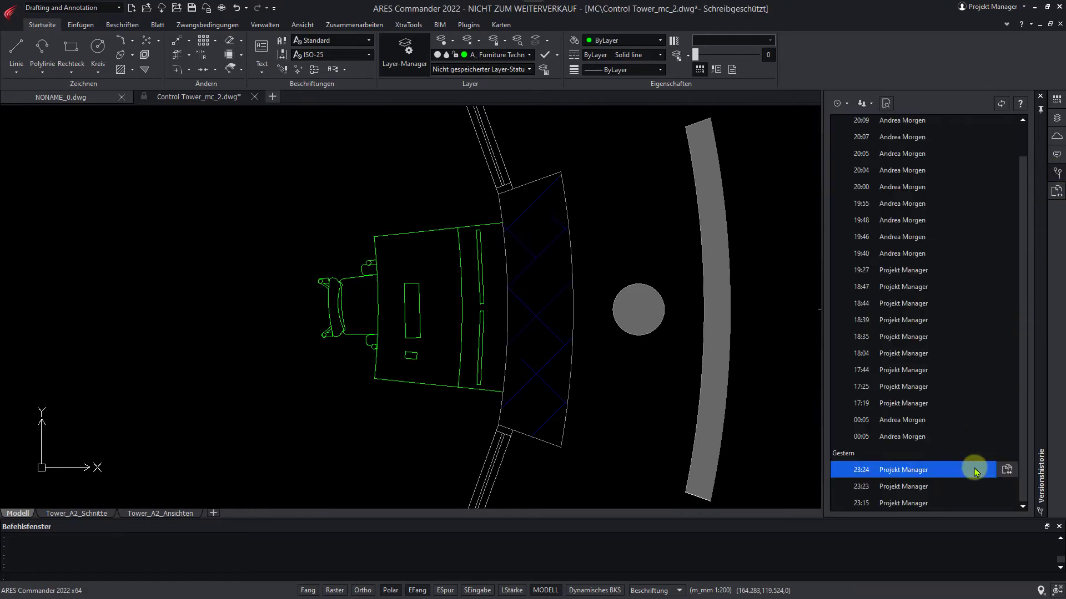
right_click(976, 472)
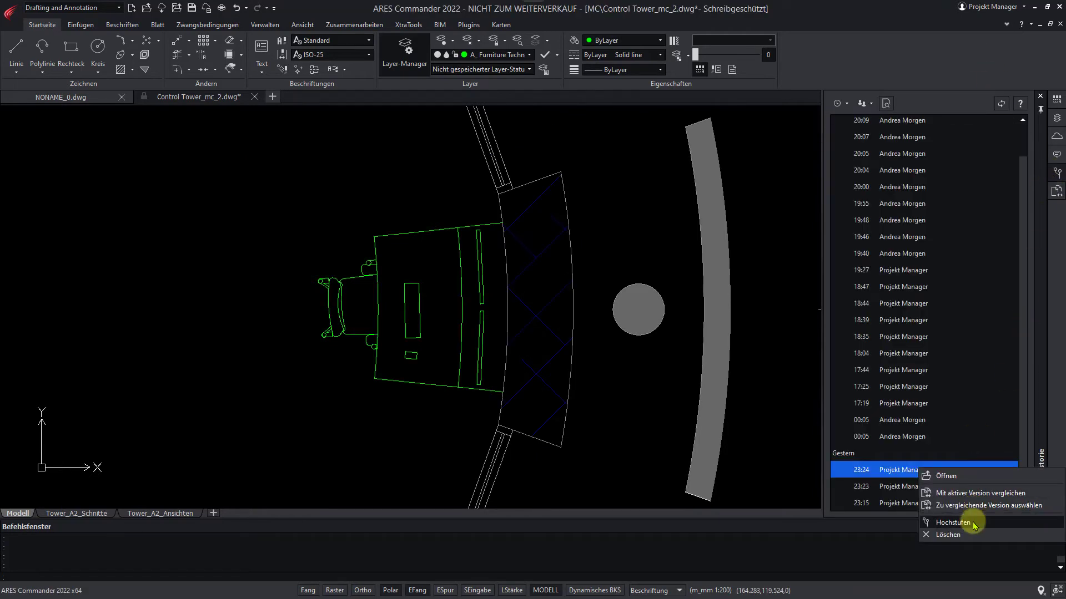
left_click(1020, 442)
Open the Stempel options and bring the whole tower plan into view.
left_click(1056, 155)
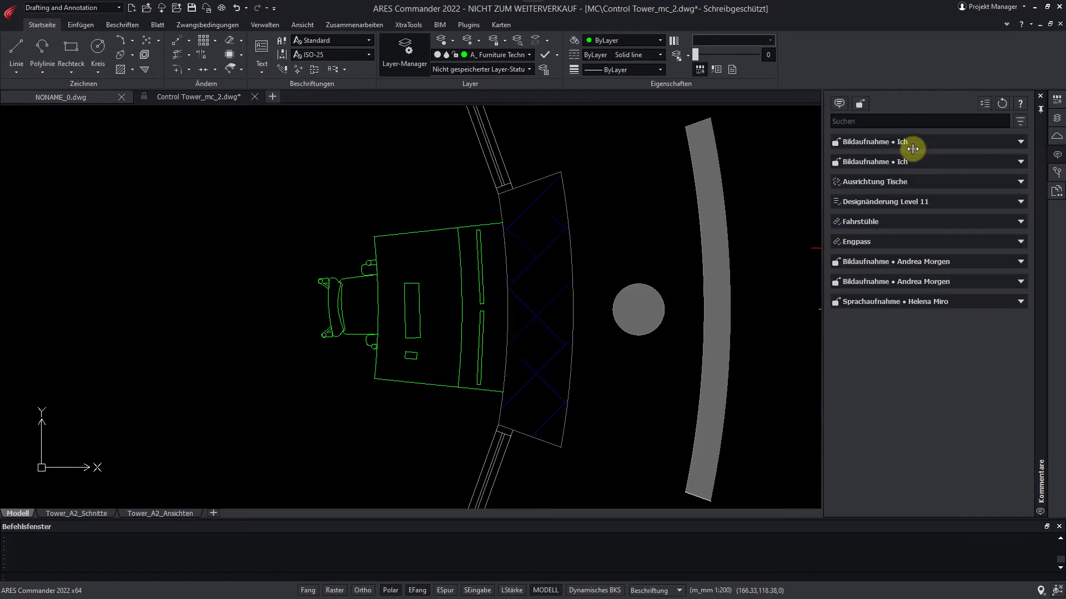
left_click(861, 103)
scroll(754, 216, "down", 1)
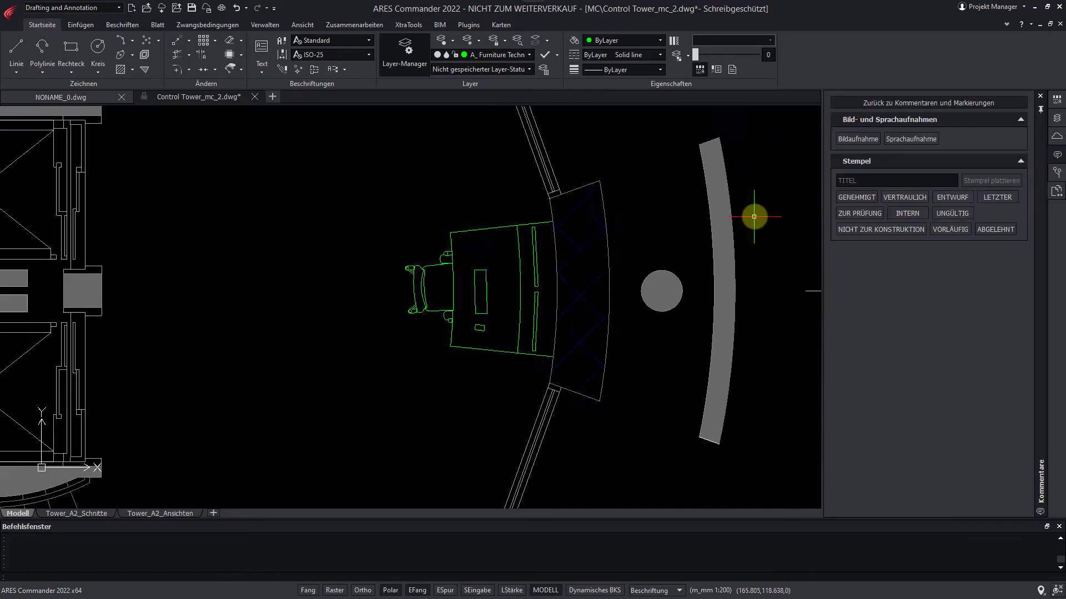
scroll(754, 217, "down", 3)
scroll(754, 216, "down", 2)
middle_click_drag(754, 216, 645, 324)
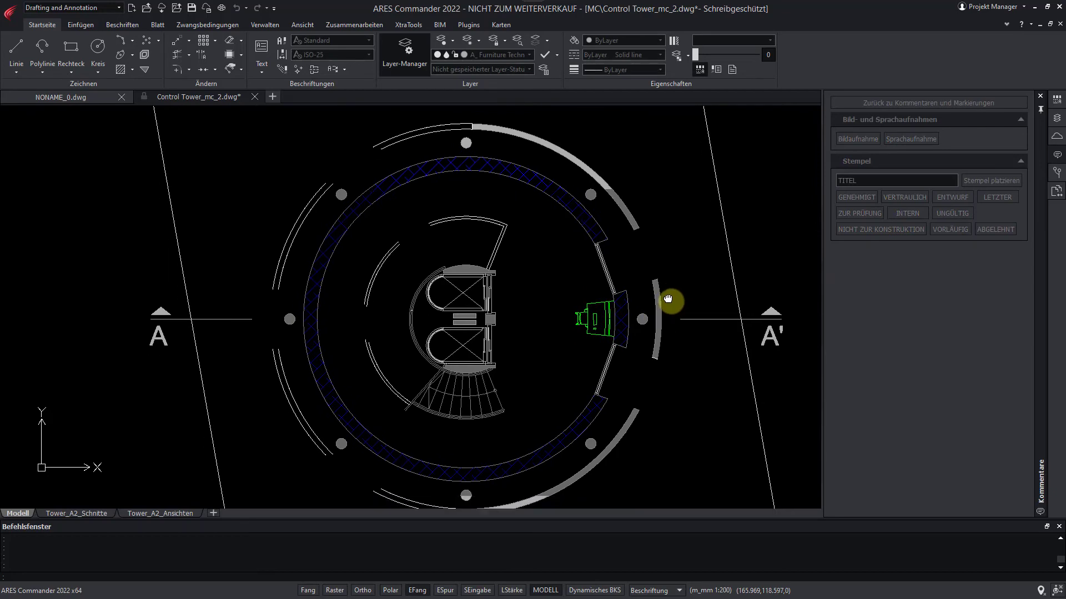
Place a GENEHMIGT stamp right of the plan with the comment 'Gute Arbeit'.
left_click(857, 200)
scroll(741, 201, "down", 2)
left_click(748, 182)
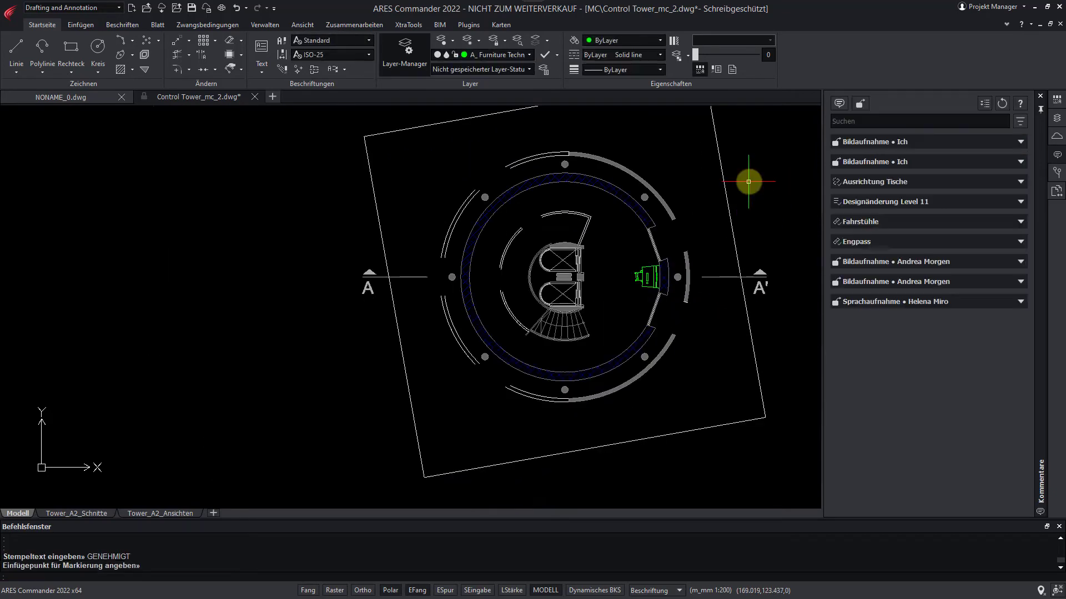
left_click(867, 216)
type("Gute Arbeit")
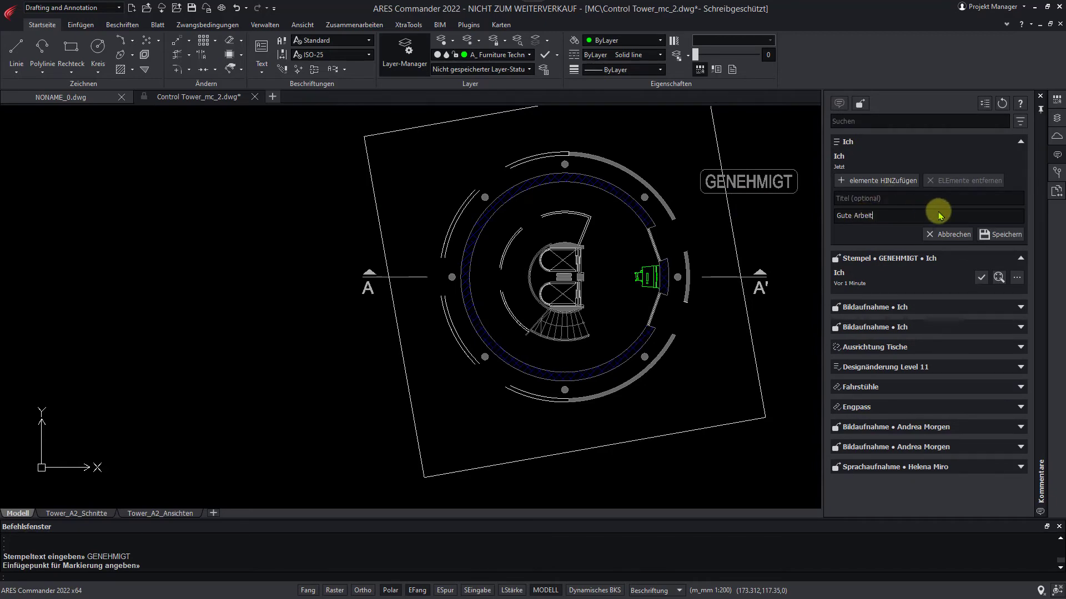
left_click(1004, 235)
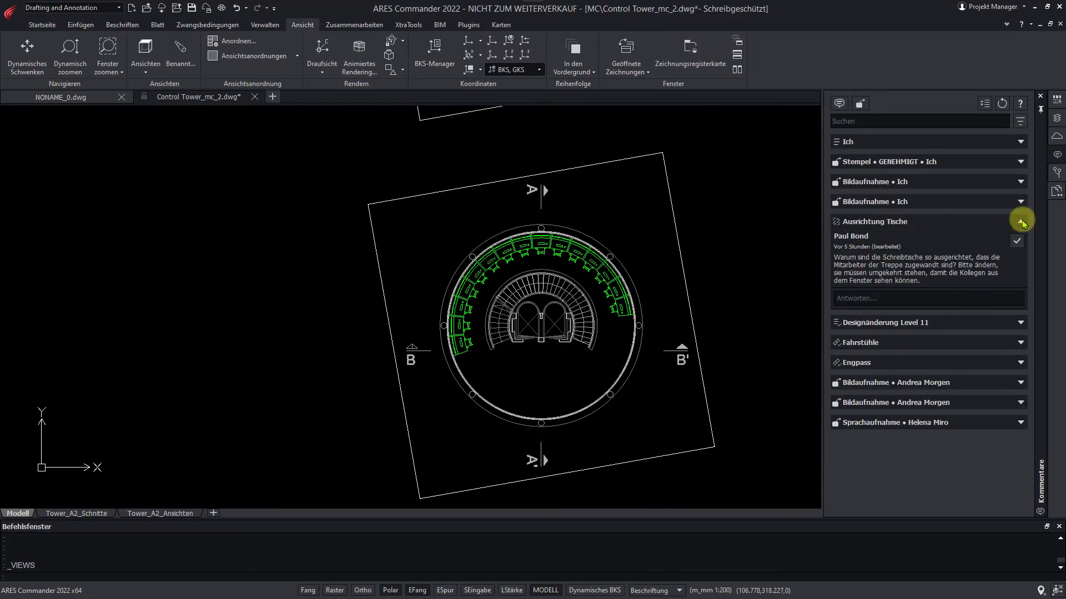
Publish the reply 'Sind geändert. Nun sollte es in Ordnung sein' and show Cloud-Speicher.
left_click(919, 295)
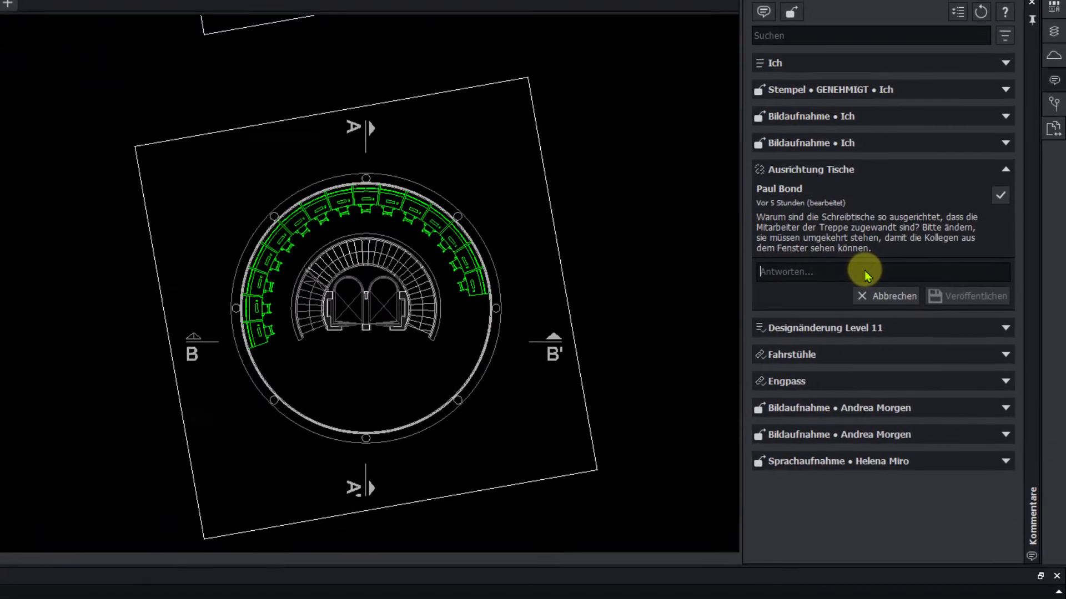
type("Sin")
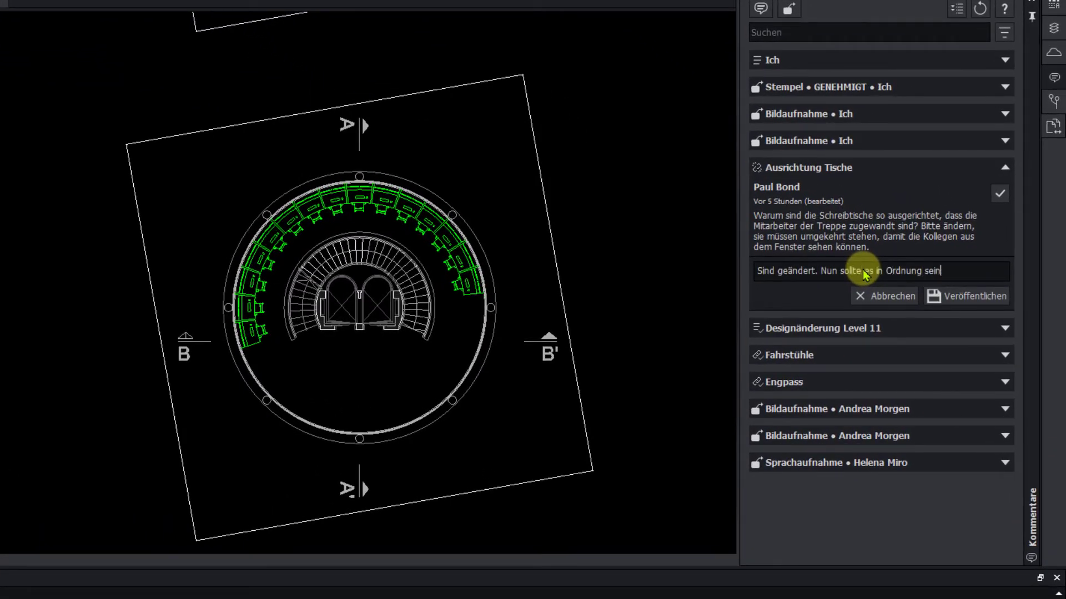
left_click(975, 296)
left_click(1056, 139)
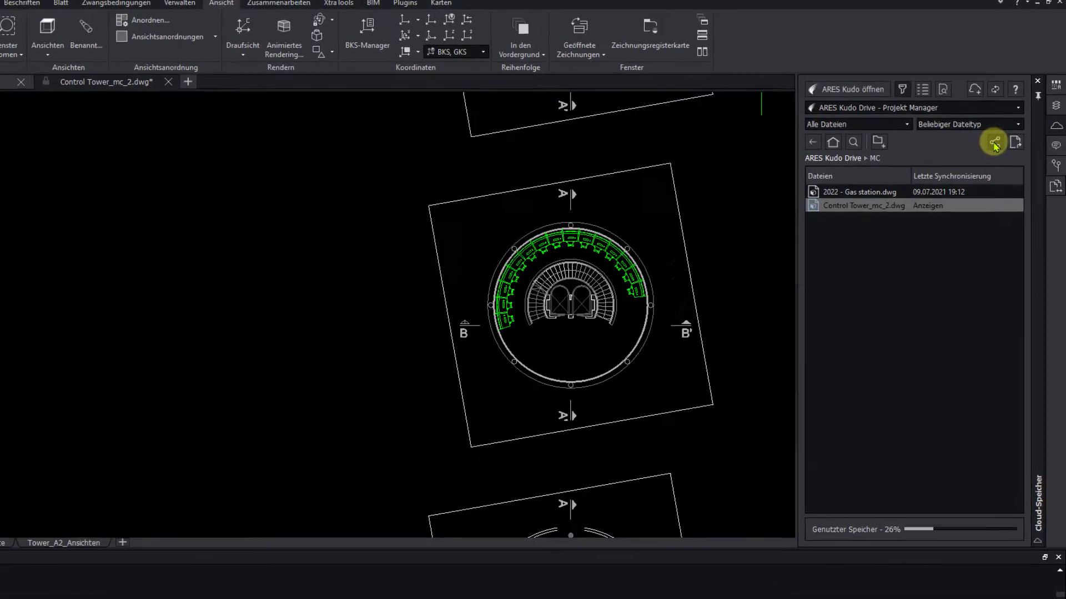
Copy Control Tower_mc_2.dwg's view-only link, expiring 7.8.2021, with no password.
left_click(918, 203)
right_click(917, 203)
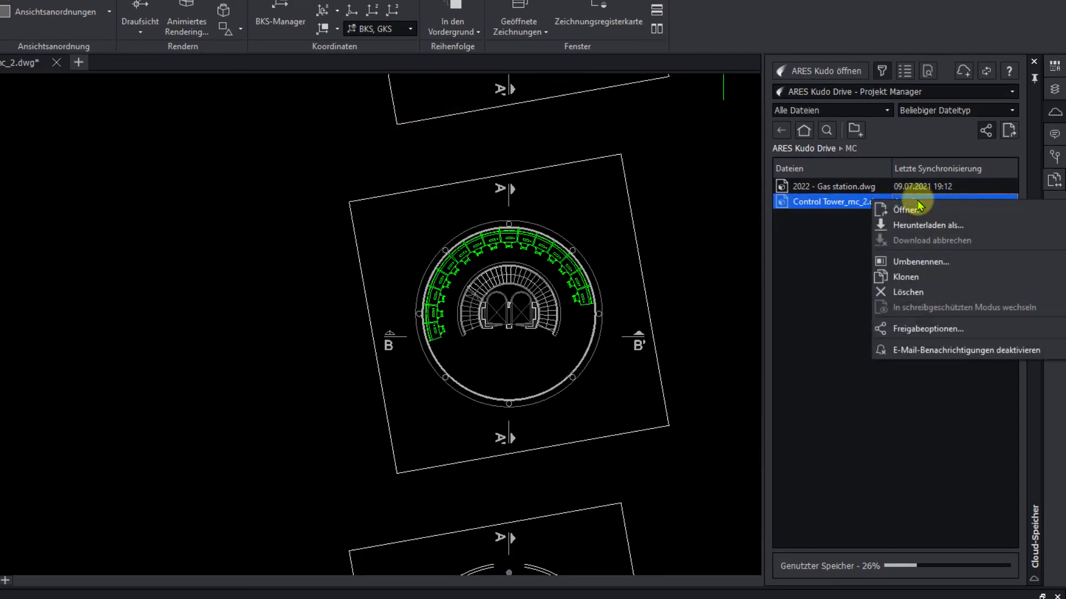
left_click(913, 326)
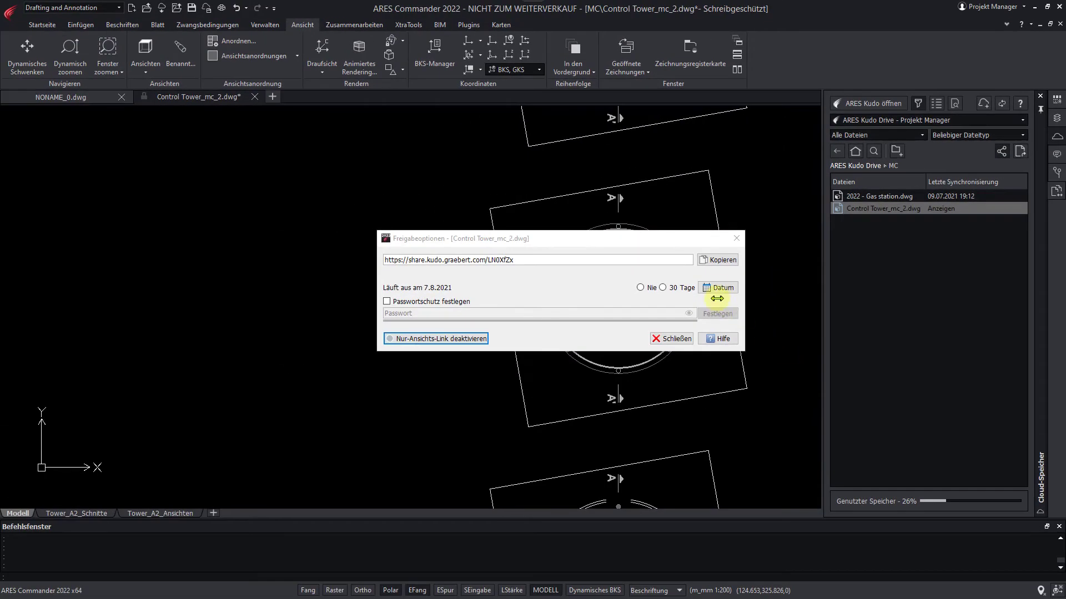
left_click(719, 287)
left_click(723, 289)
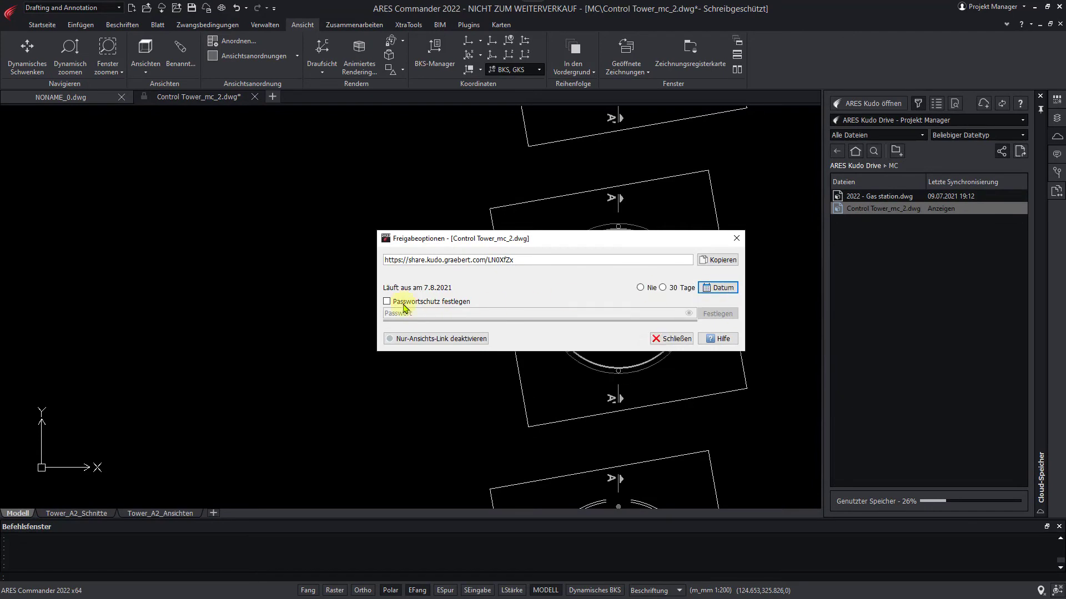
left_click(386, 302)
left_click(387, 302)
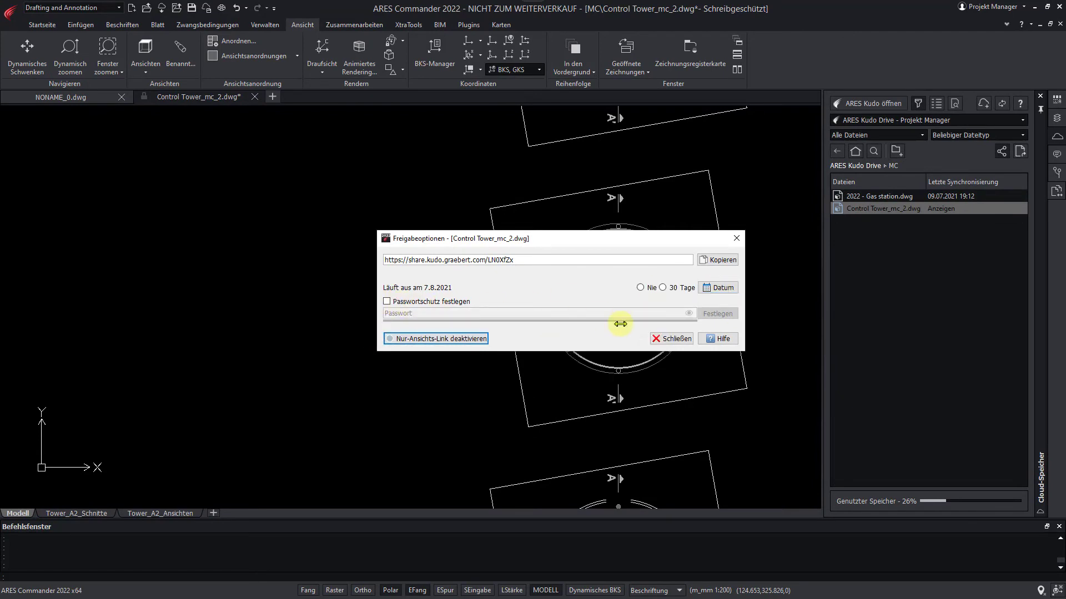
left_click(720, 260)
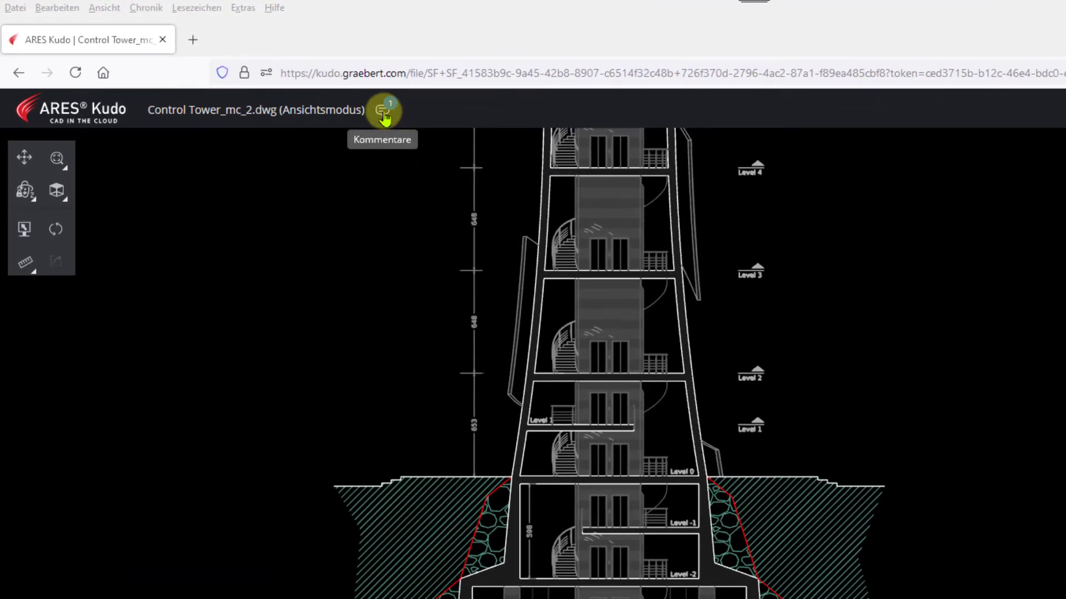
View the shared drawing in the browser, expanding comments and centring the green-desk floor plan.
left_click(382, 111)
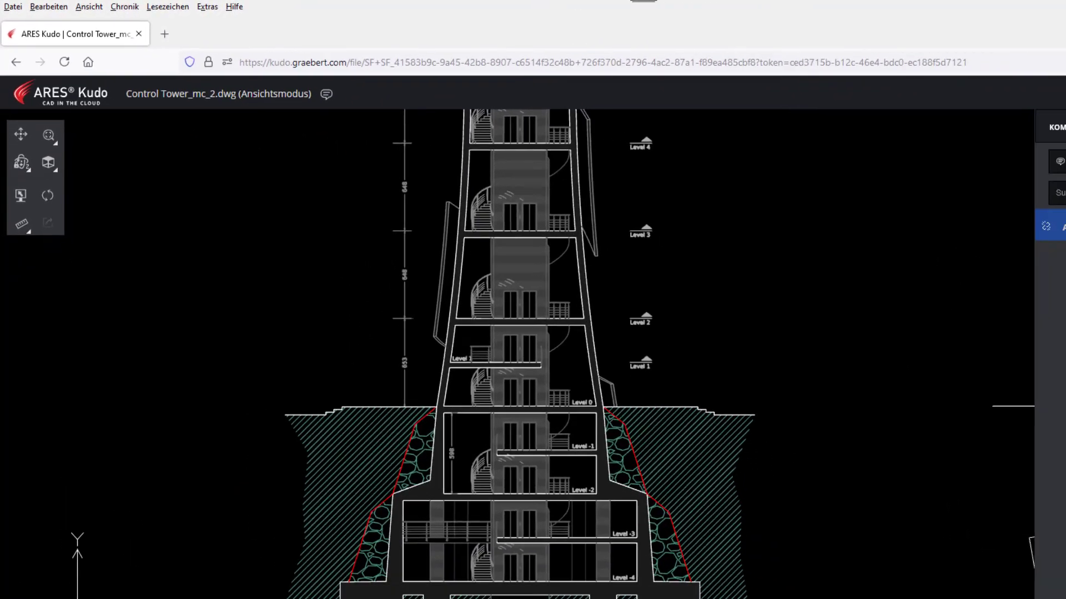
left_click(1051, 189)
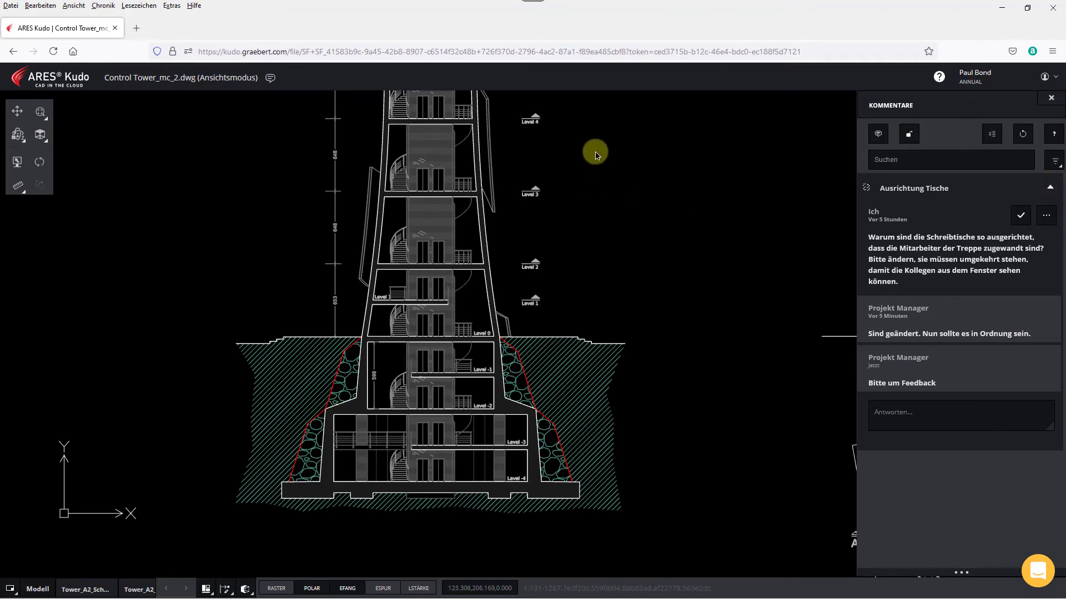
middle_click_drag(607, 143, 664, 411)
middle_click_drag(597, 138, 576, 467)
middle_click_drag(585, 266, 590, 361)
scroll(590, 361, "up", 1)
scroll(590, 362, "up", 1)
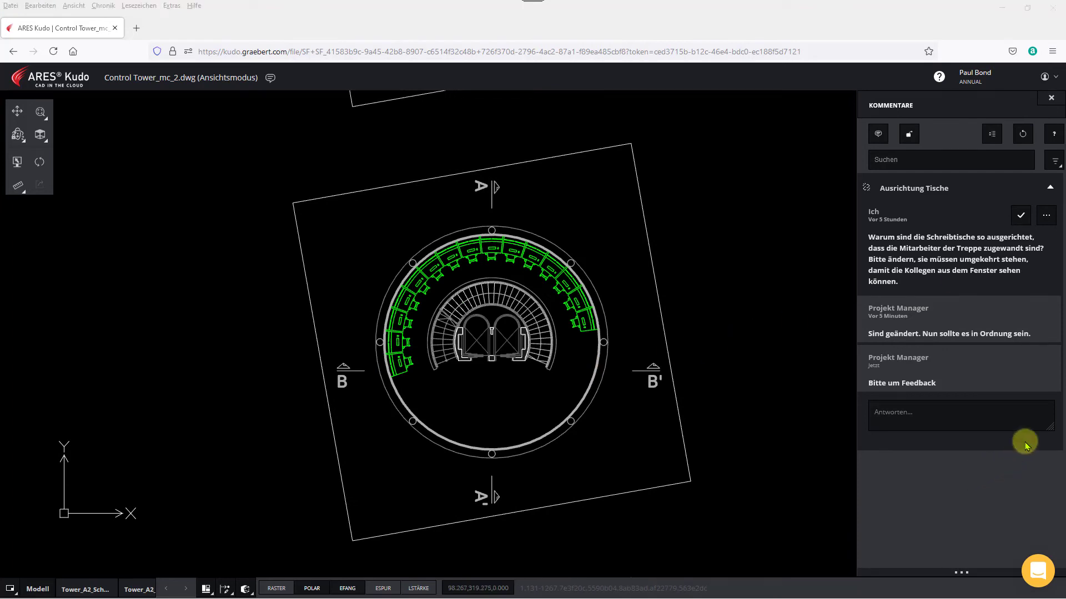
Recheck the Ausrichtung Tische thread, then deactivate the view-only link.
left_click(1050, 190)
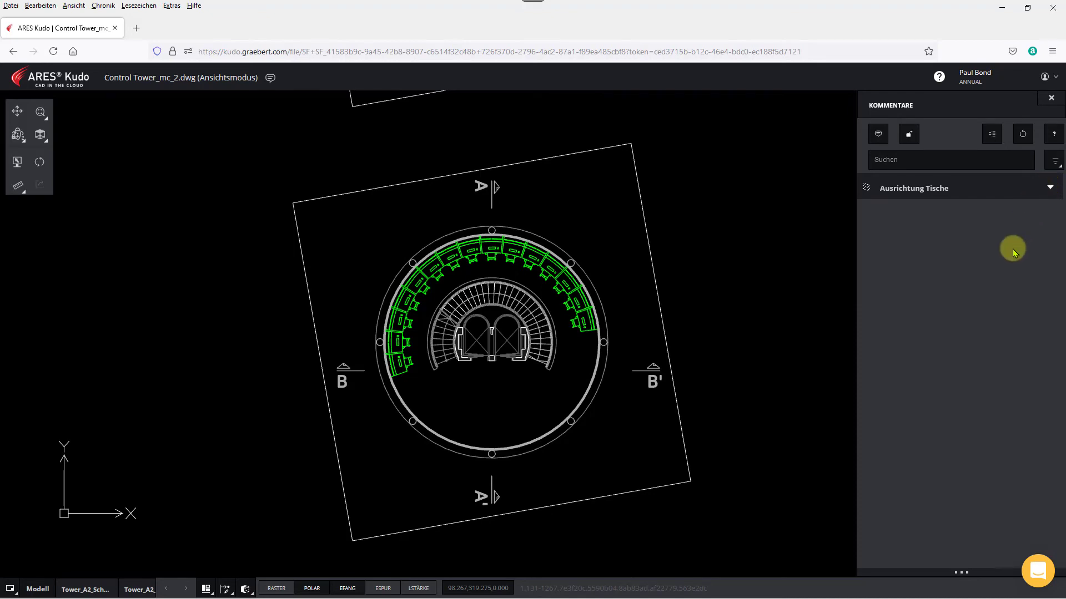
left_click(1049, 187)
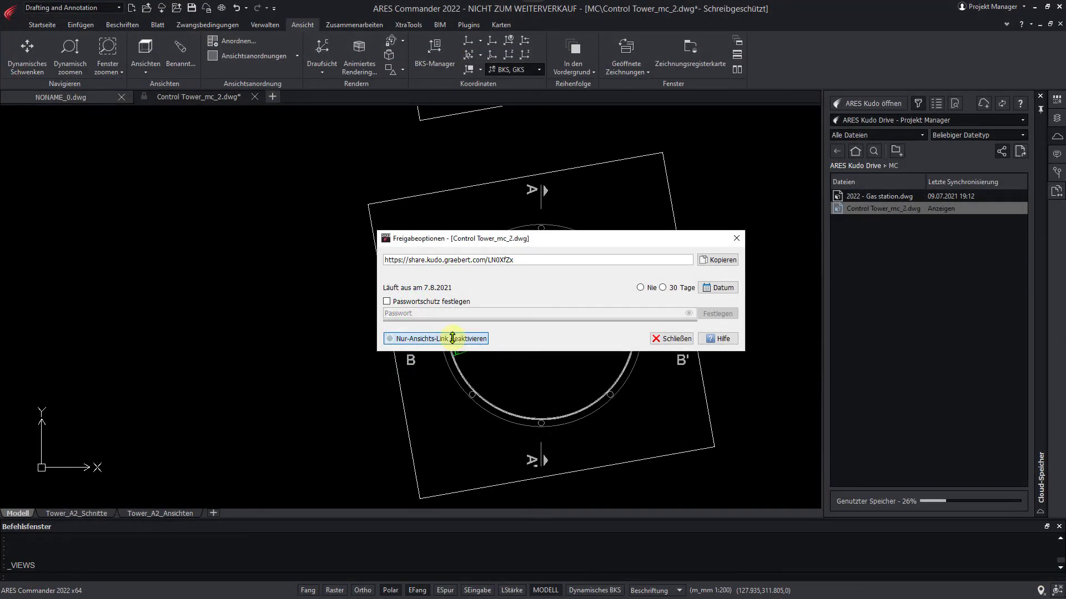
left_click(452, 339)
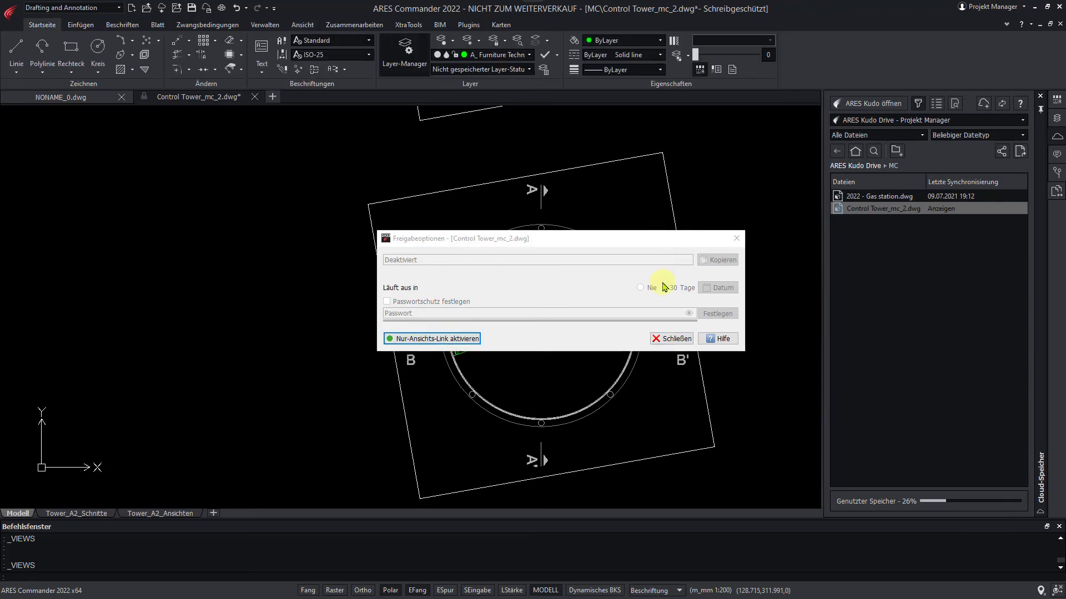
Close the sharing options and show the fillet and chamfer options.
left_click(671, 339)
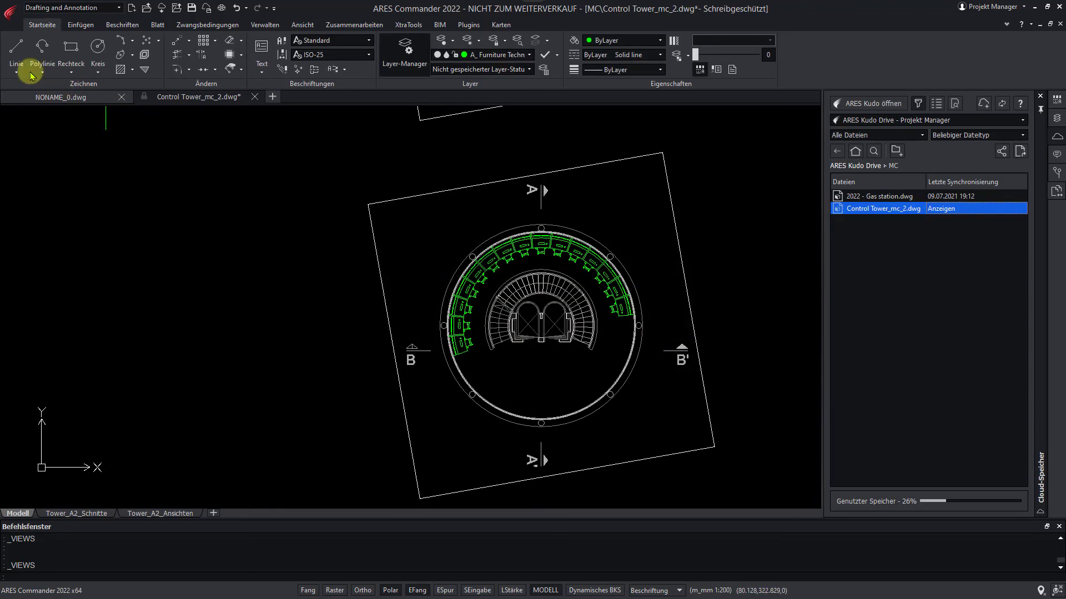
left_click(74, 72)
left_click(189, 69)
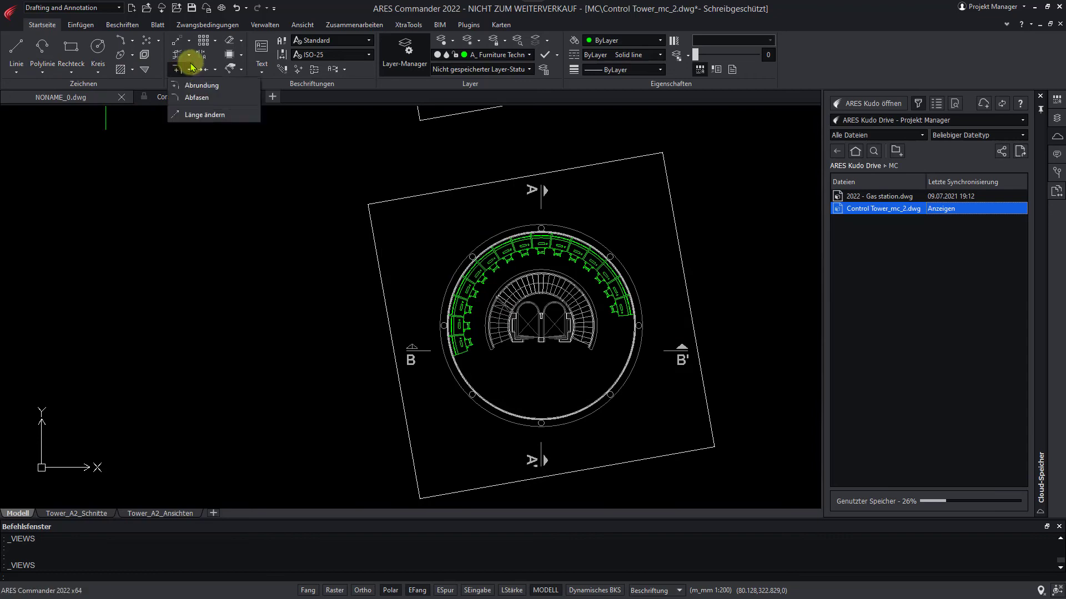
Cycle through Eigenschaften, Layer-Manager, Cloud-Speicher, Kommentare, Historie and Zeichnungsvergleich, ending on Kommentare.
left_click(1056, 100)
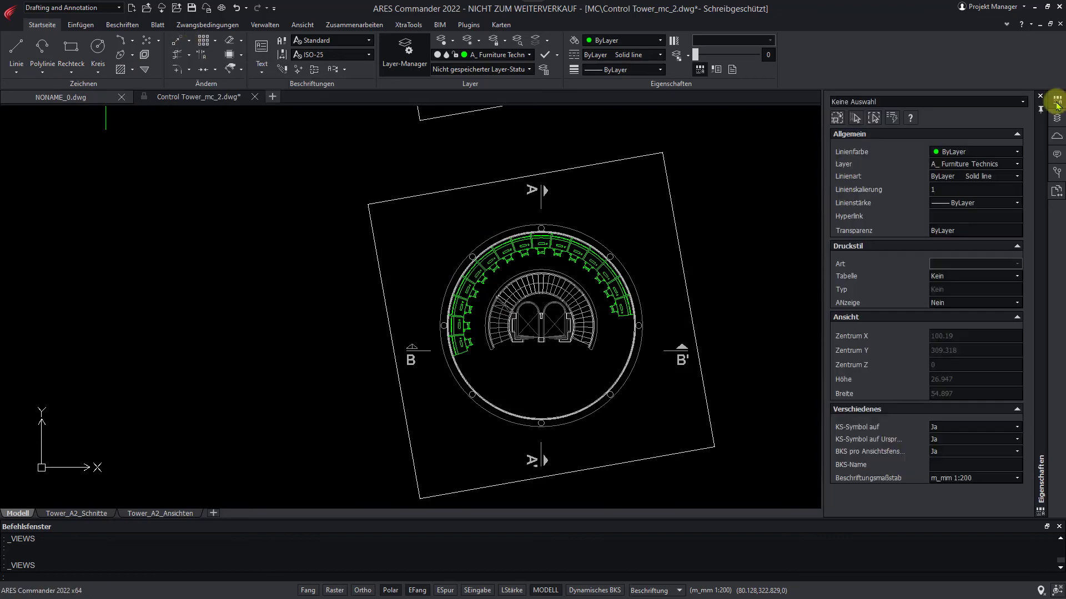
left_click(1056, 118)
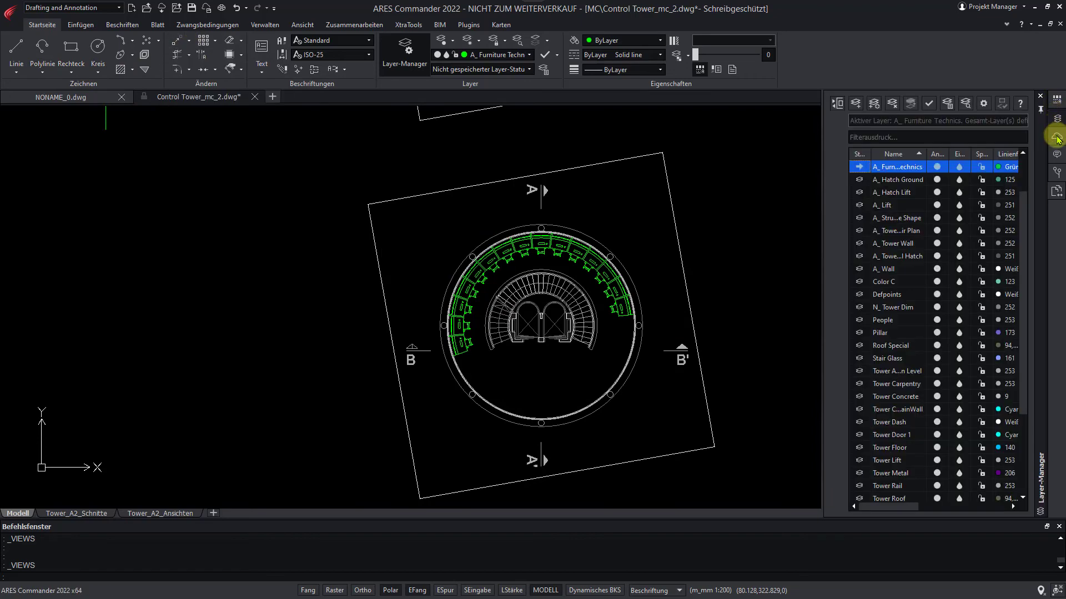
left_click(1057, 137)
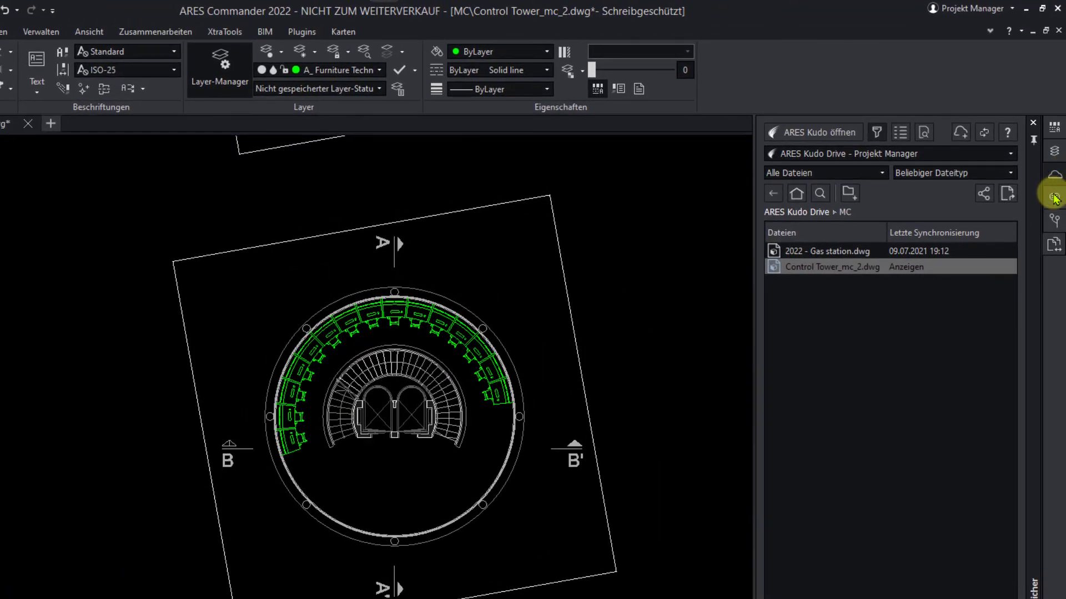
left_click(1054, 198)
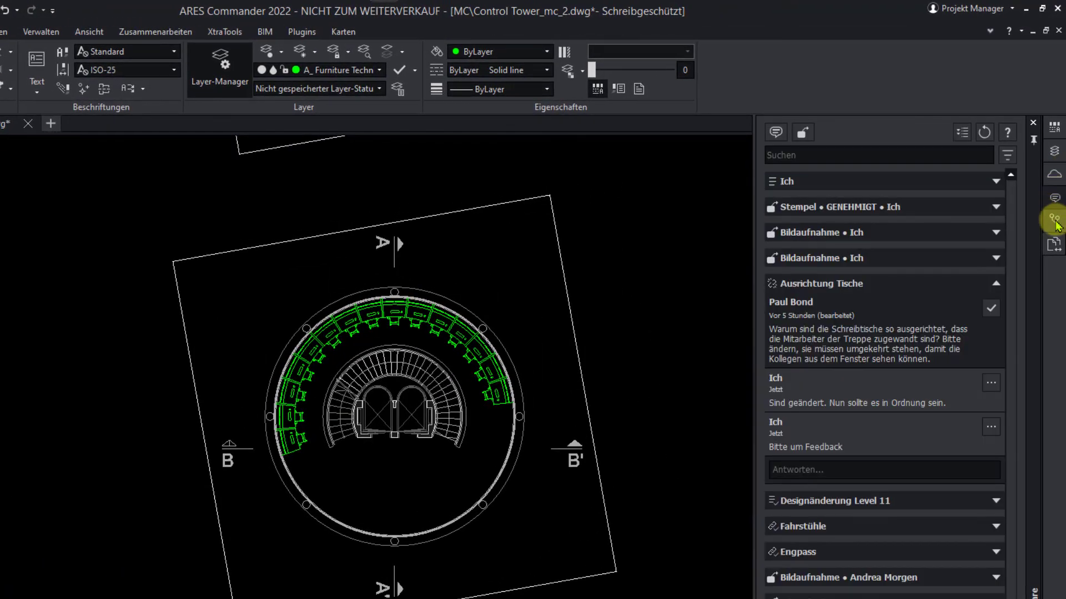
left_click(1055, 222)
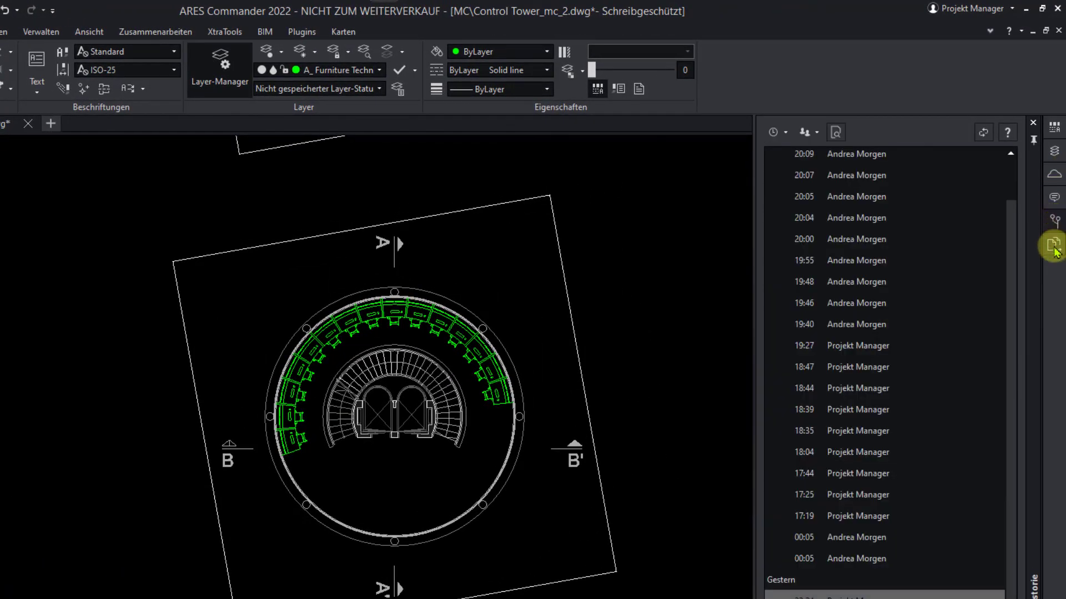
left_click(1054, 247)
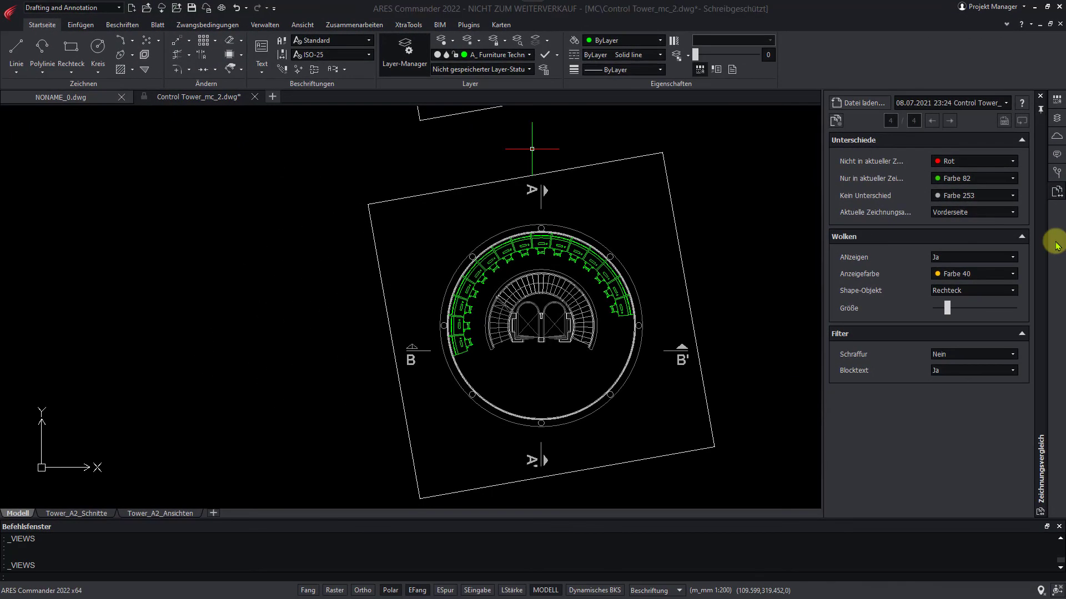
left_click(1057, 156)
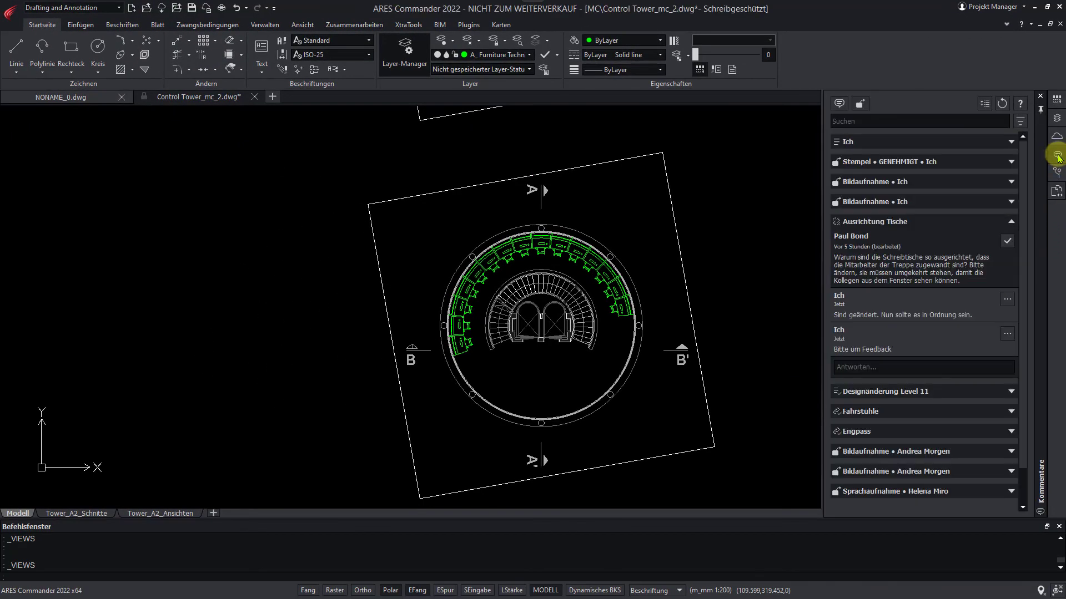